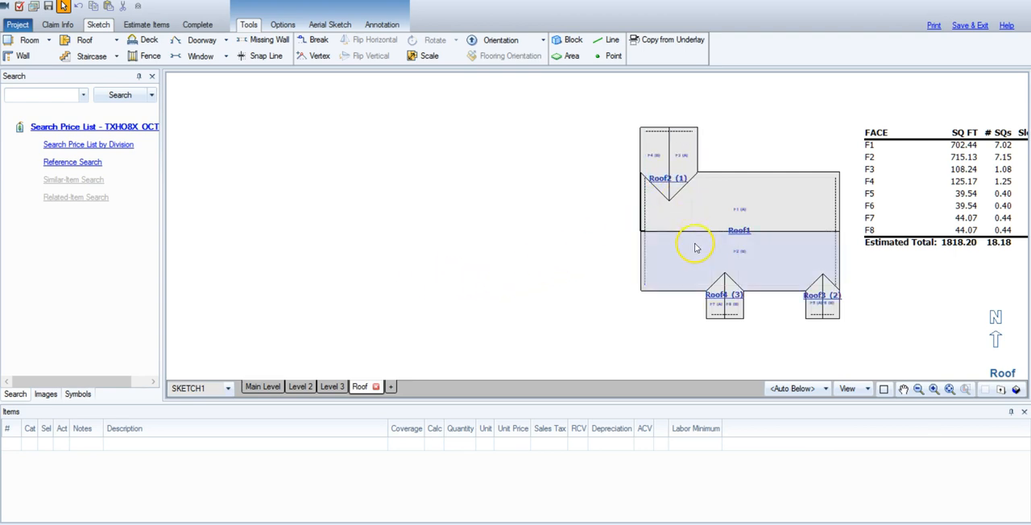
left_click(562, 275)
left_click(674, 256)
left_click(698, 295)
left_click(714, 231)
left_click(776, 249)
left_click(767, 218)
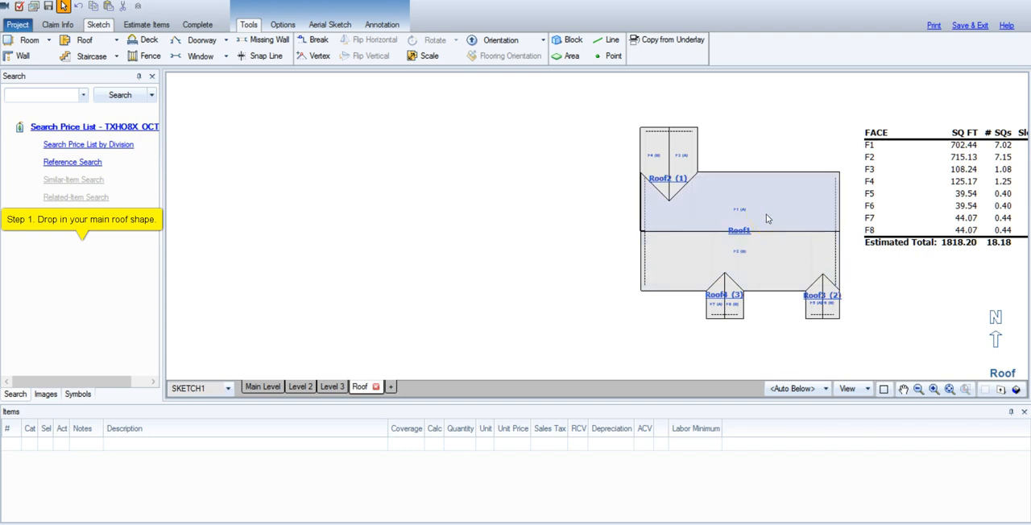
left_click(759, 238)
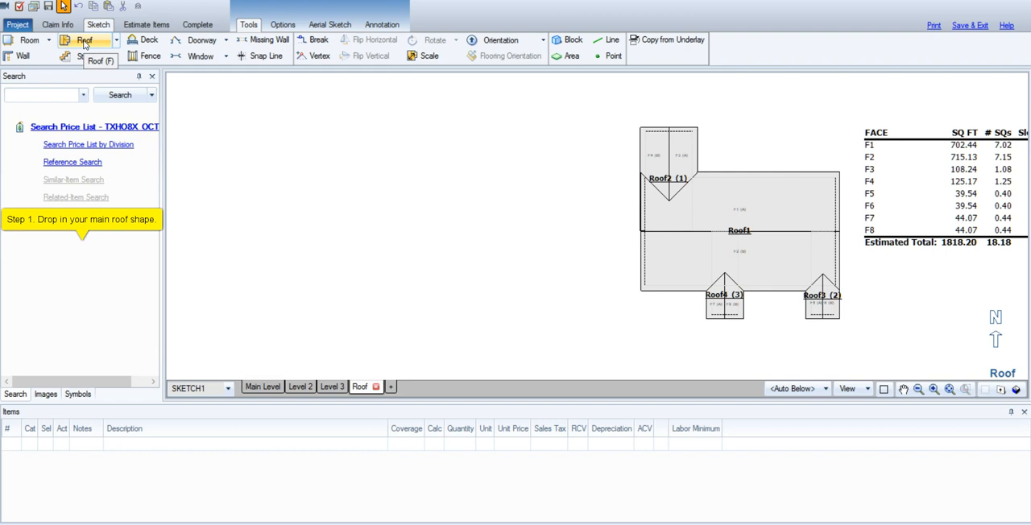
Draw a new gable roof about 50' 2" long and 28' 2" wide in the empty area beside the existing roof.
left_click(83, 42)
left_click_drag(315, 171, 525, 288)
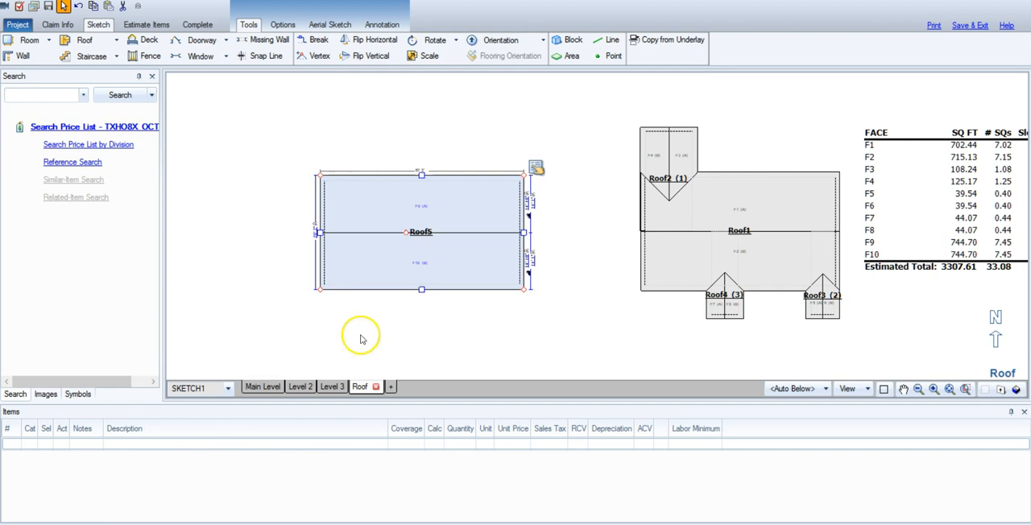
Set the slope rise of both faces A and B of the new roof to 6" per 12.
left_click(536, 167)
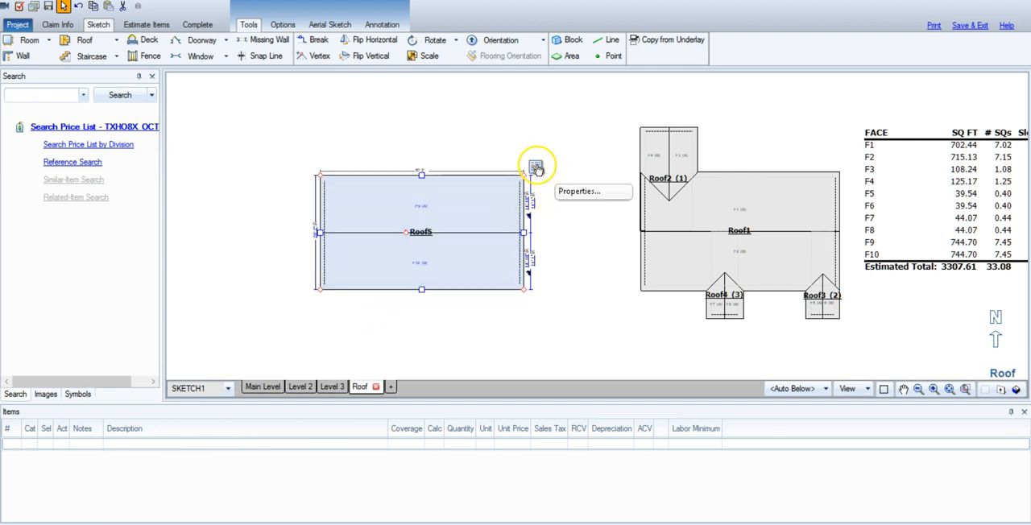
left_click(536, 166)
left_click(536, 166)
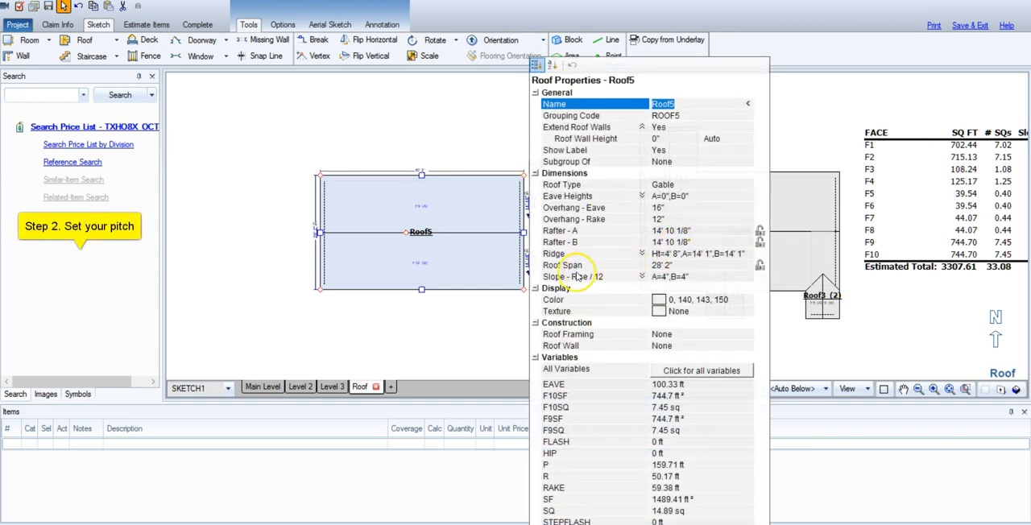
left_click(659, 277)
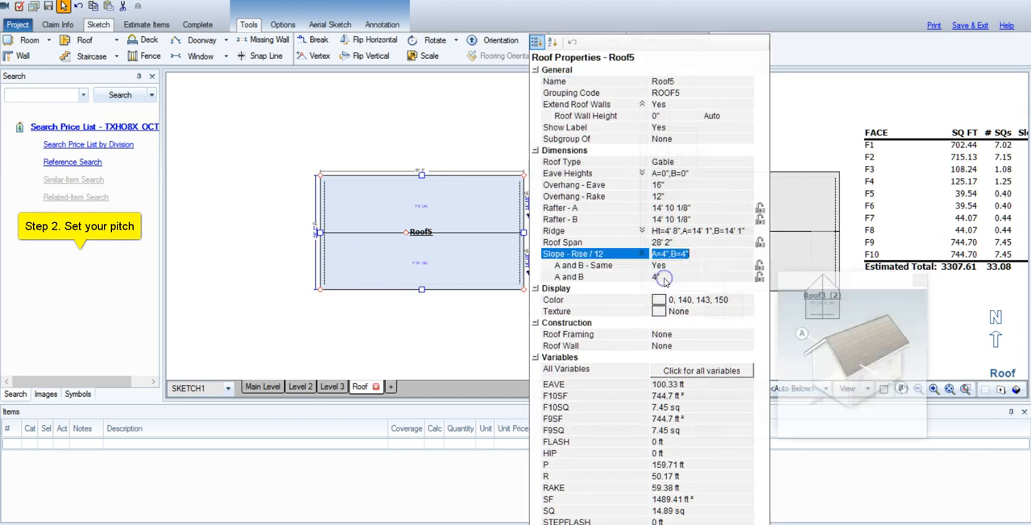
left_click(661, 278)
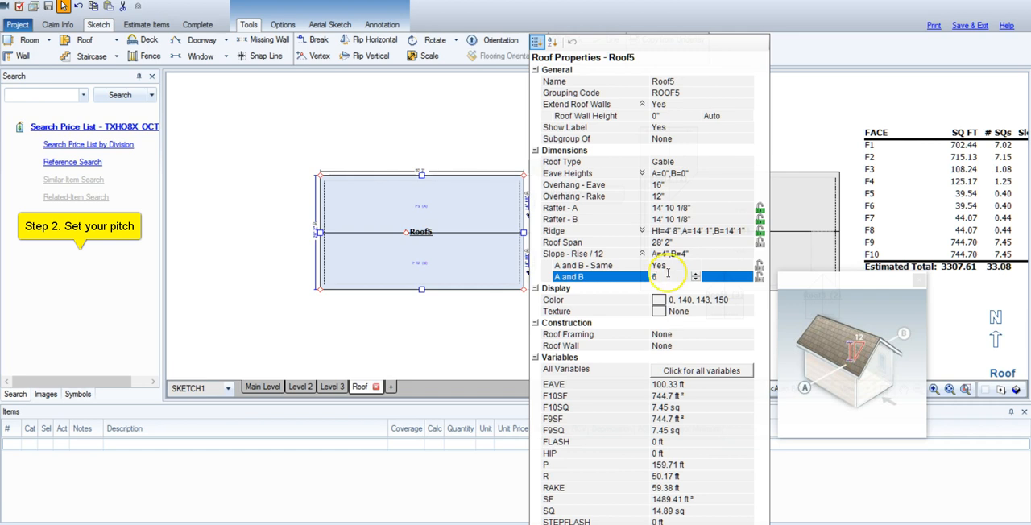
key("Return")
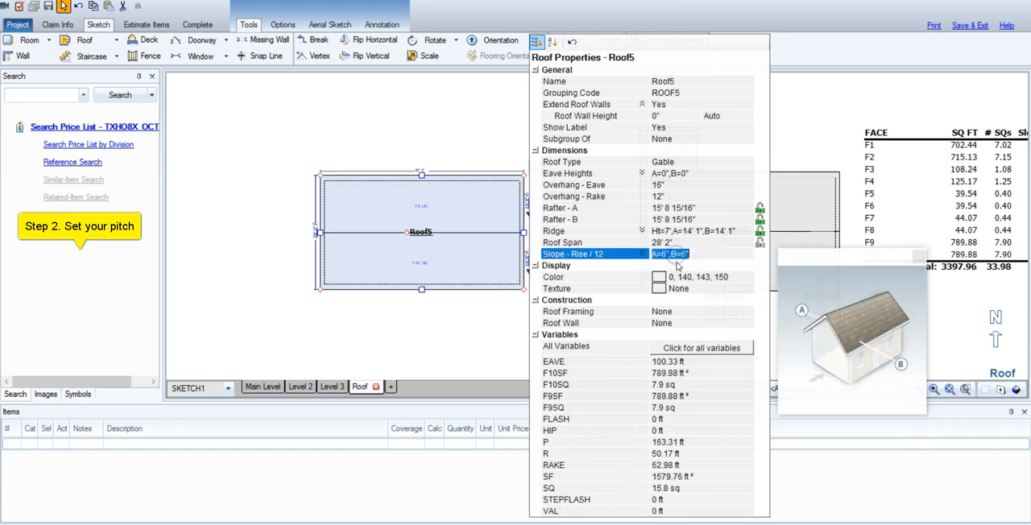
left_click(643, 254)
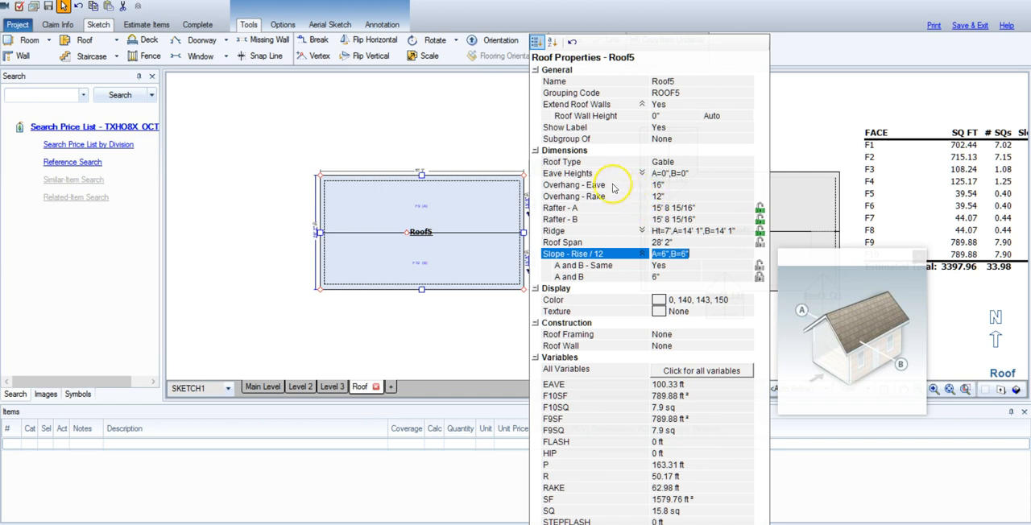
Set all eave heights of the new roof to 8' above and close its properties.
left_click(581, 174)
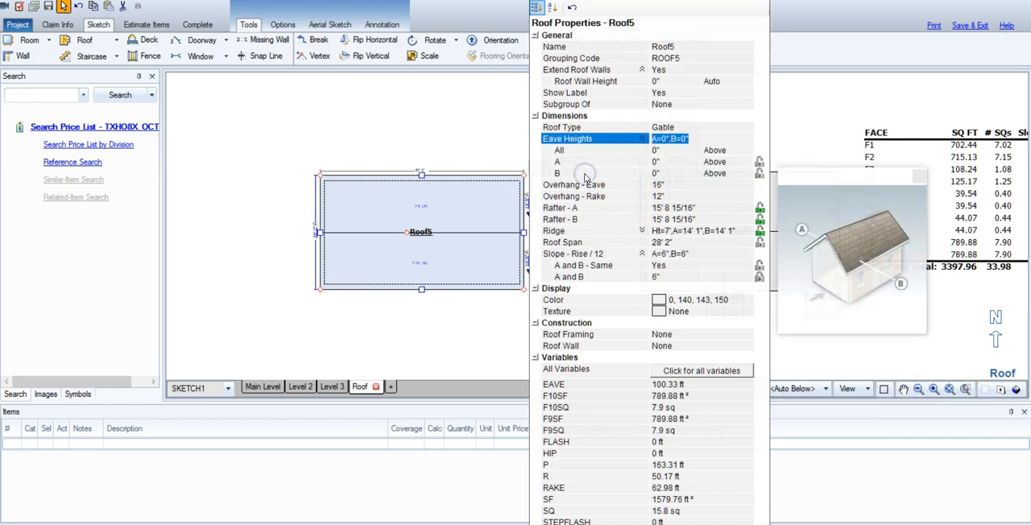
key("Tab")
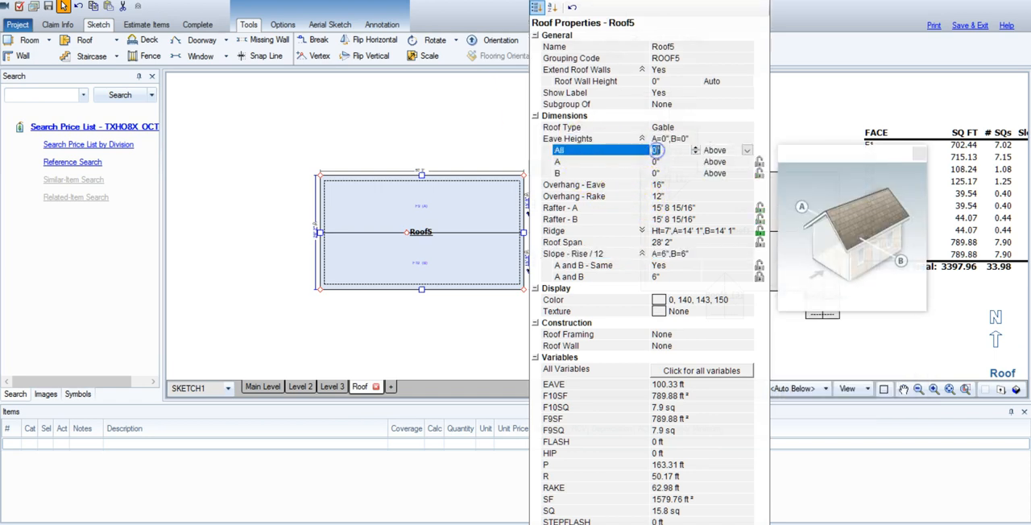
type("8")
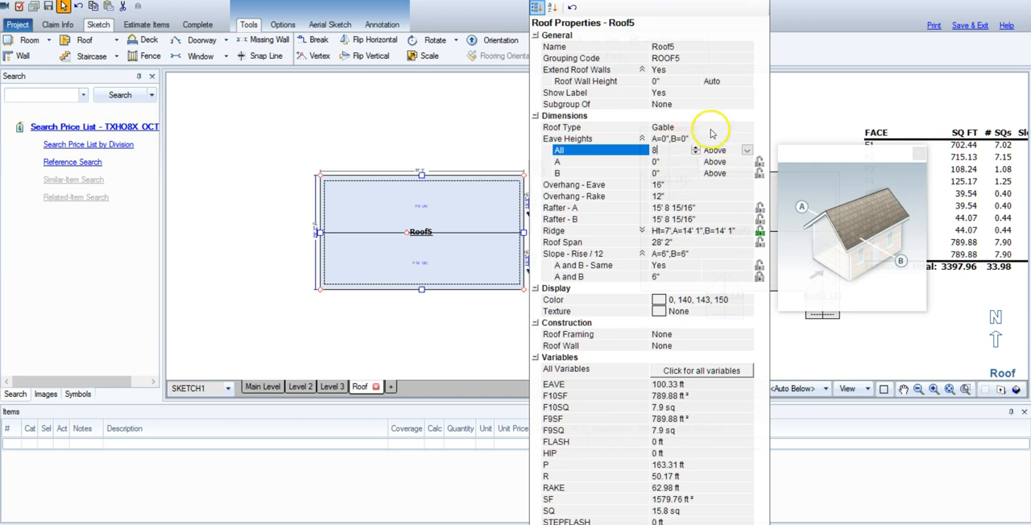
left_click(709, 115)
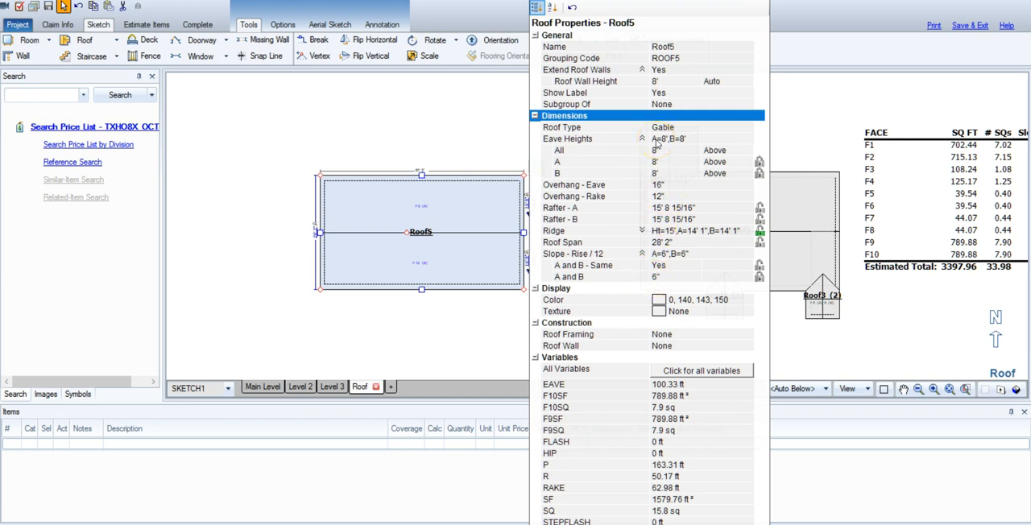
left_click(465, 114)
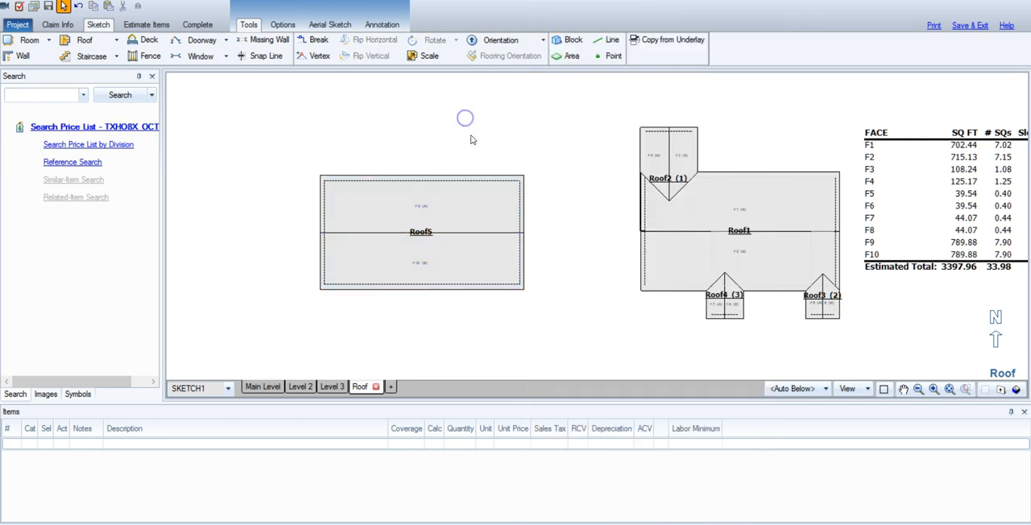
Examine the ridge, eave and rafter dimensions of the existing main roof Roof1 and its attached gable Roof2.
left_click(464, 214)
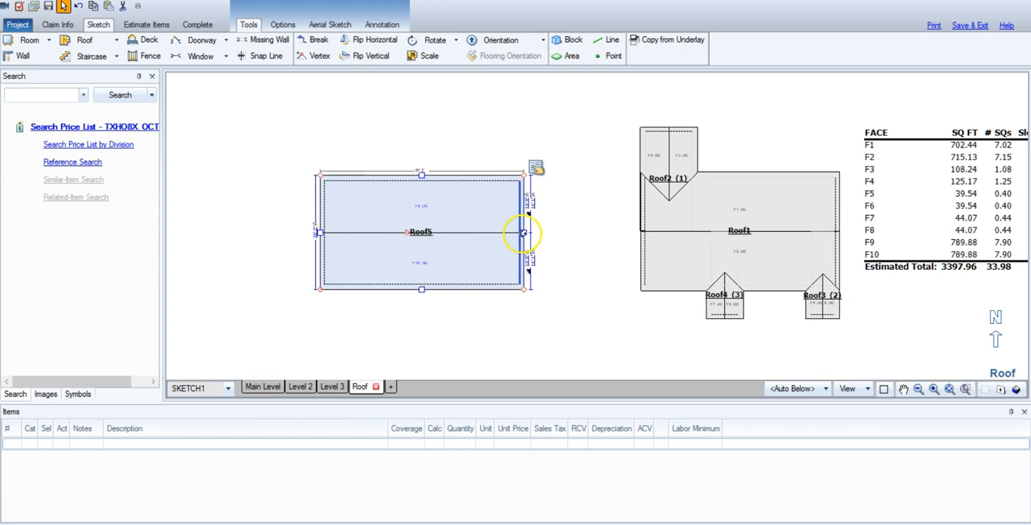
left_click(738, 203)
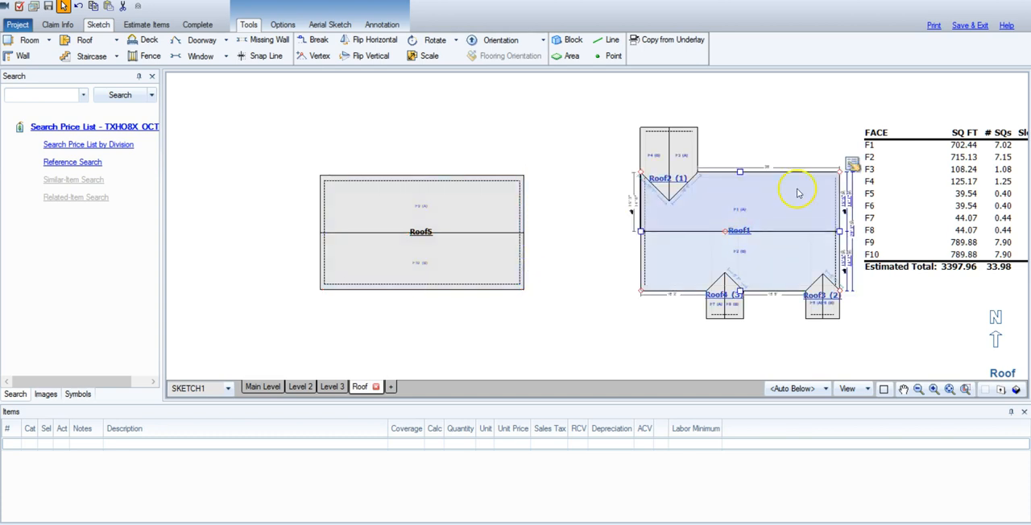
left_click(903, 389)
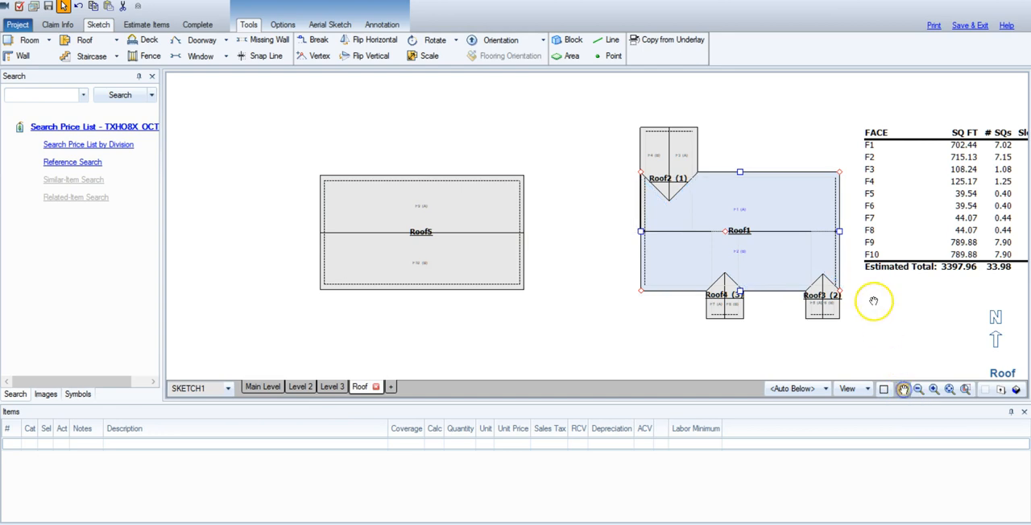
scroll(799, 182, "up", 2)
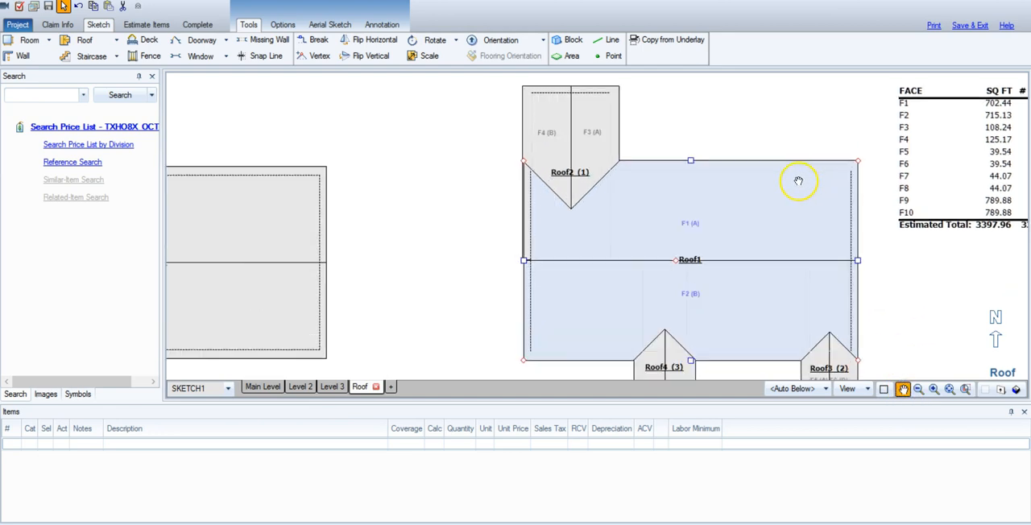
right_click(689, 261)
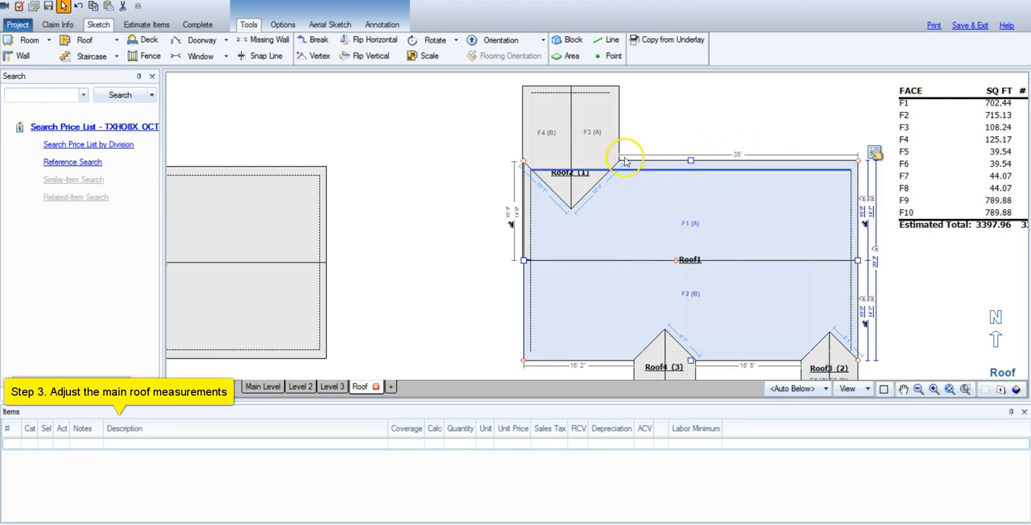
left_click(587, 142)
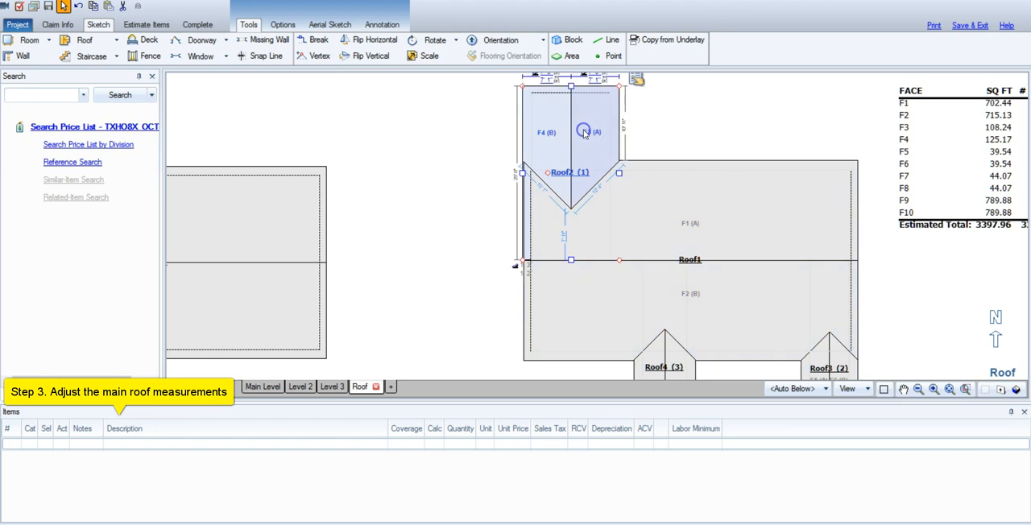
left_click(904, 389)
left_click_drag(896, 297, 904, 341)
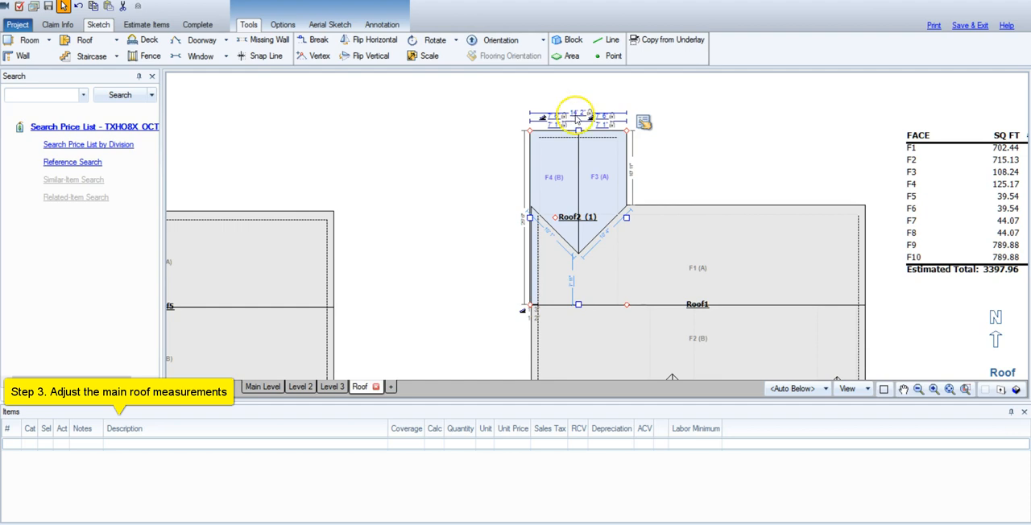
left_click(608, 283)
left_click(744, 226)
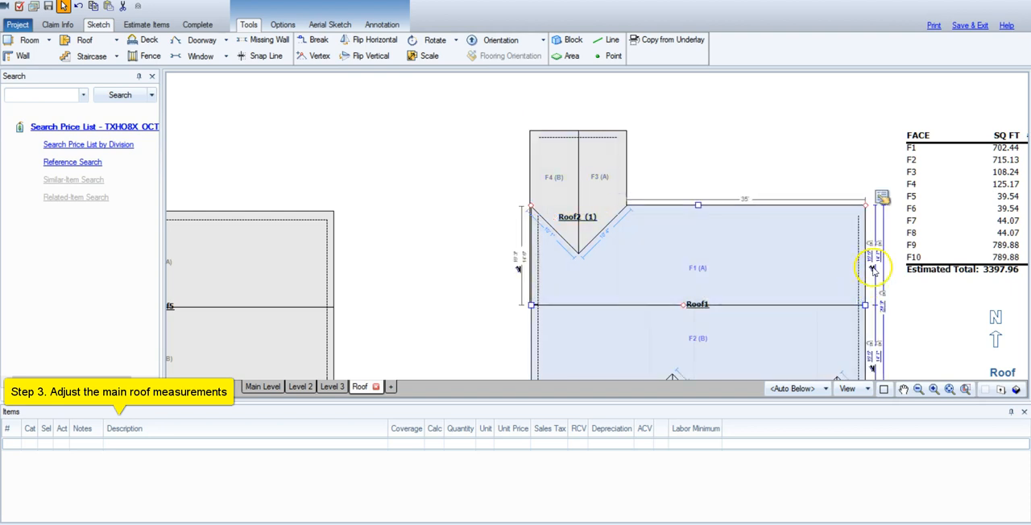
scroll(874, 272, "up", 3)
scroll(869, 256, "down", 3)
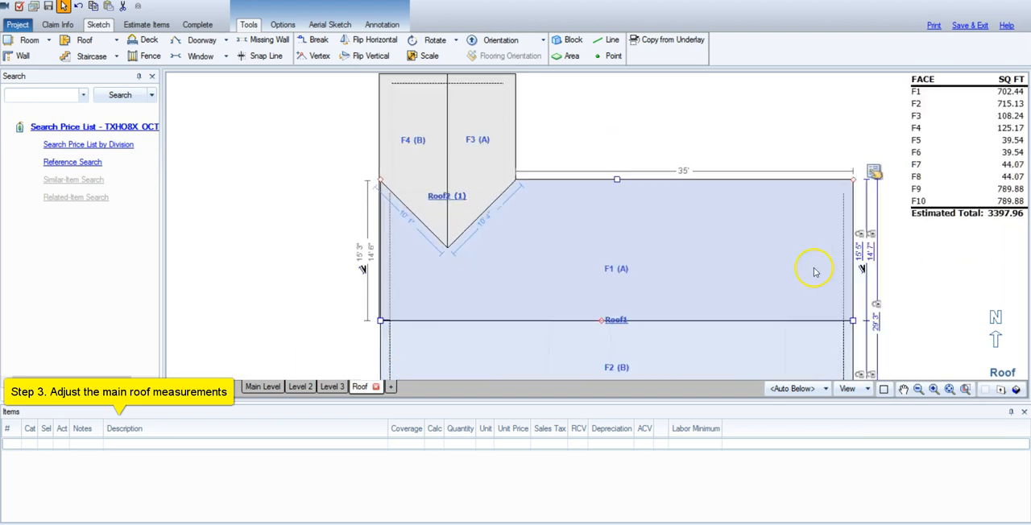
Try to stretch the new gable roof's end and set its overall length to 49'.
left_click(903, 390)
mouse_move(368, 300)
left_mouse_down()
mouse_move(619, 253)
mouse_move(848, 234)
left_mouse_up()
left_click(603, 202)
left_click_drag(694, 251, 699, 251)
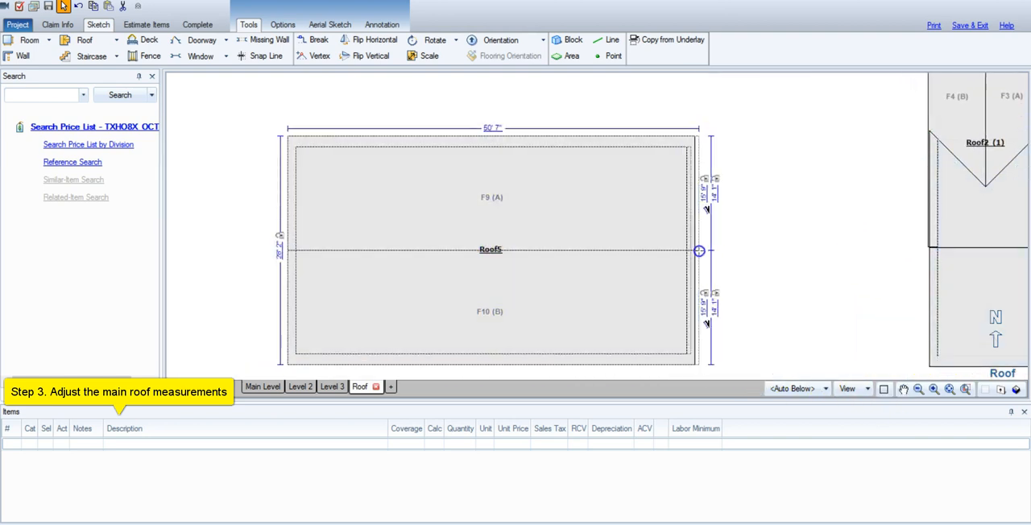
left_click(491, 128)
type("49.2")
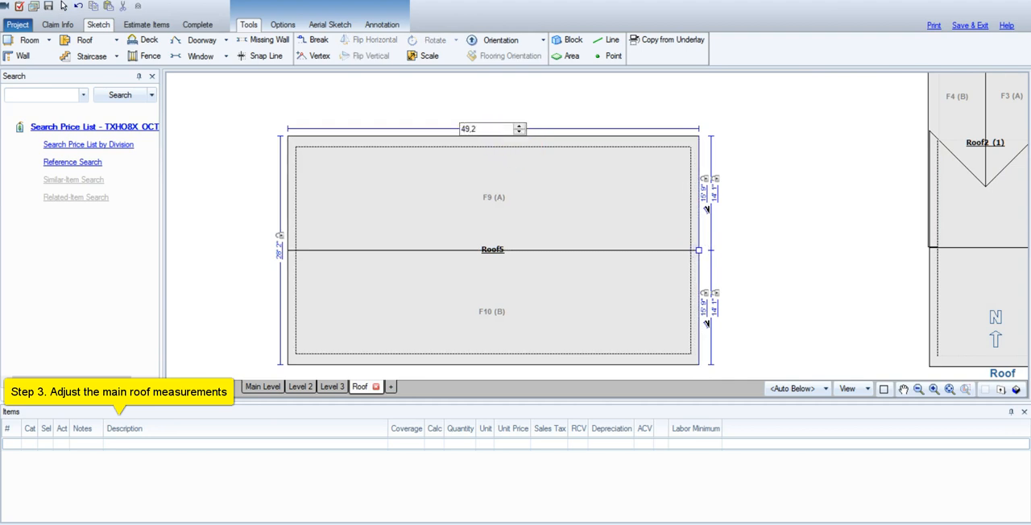
key("Return")
left_click(589, 150)
left_click(497, 131)
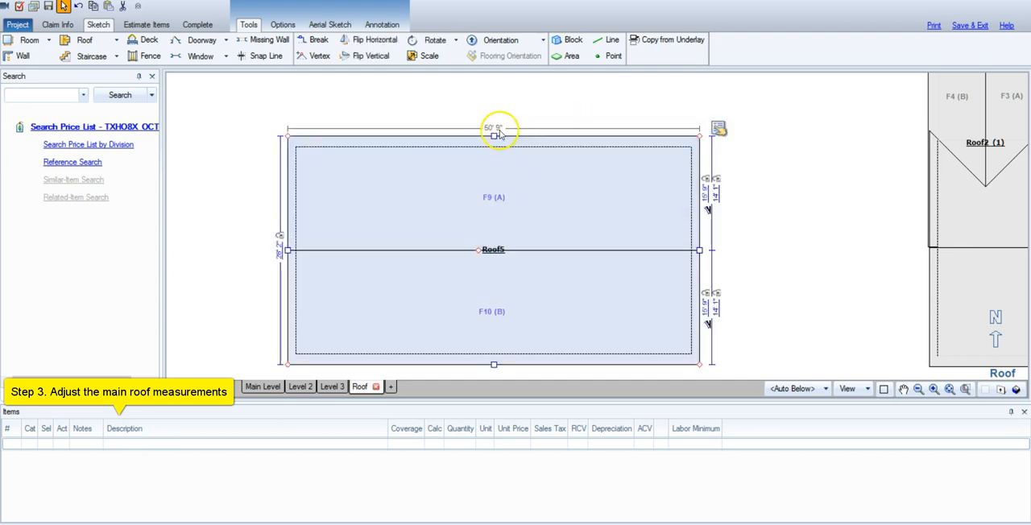
left_click(493, 250)
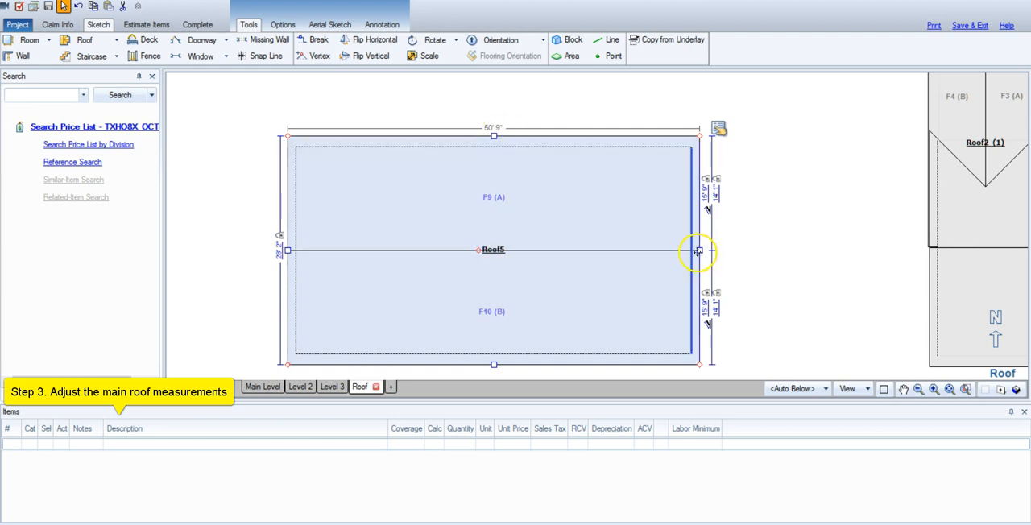
Adjust the rake end of the new roof and set its overall length to 49' 2".
left_click_drag(698, 251, 703, 251)
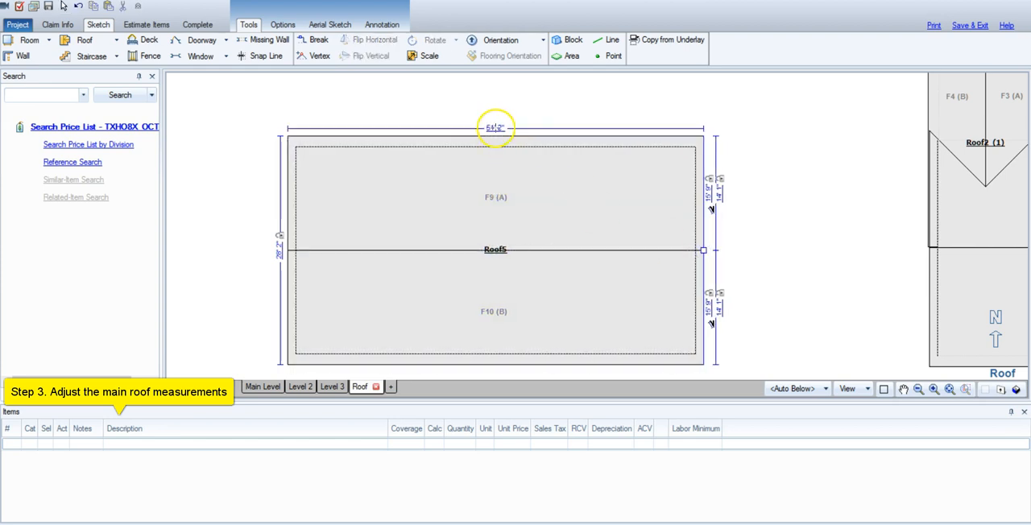
double_click(495, 128)
type("49,2")
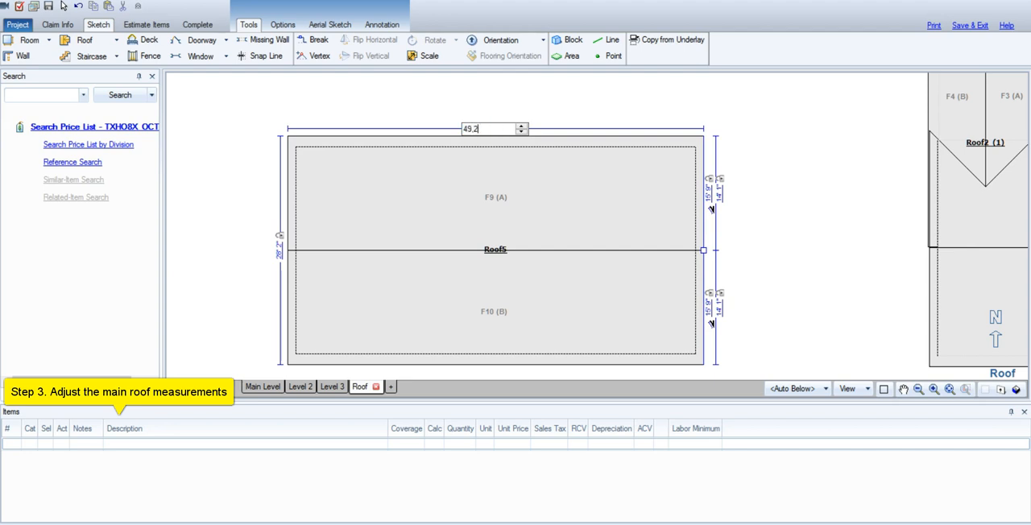
key("Return")
left_click(495, 135)
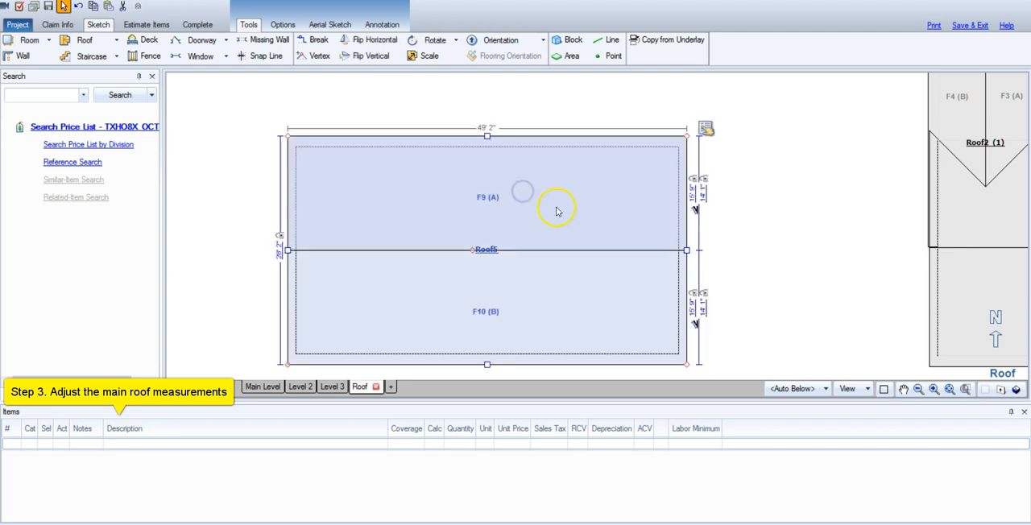
Set the rafter length of the new roof's face A to 15' 5".
double_click(692, 194)
type("15")
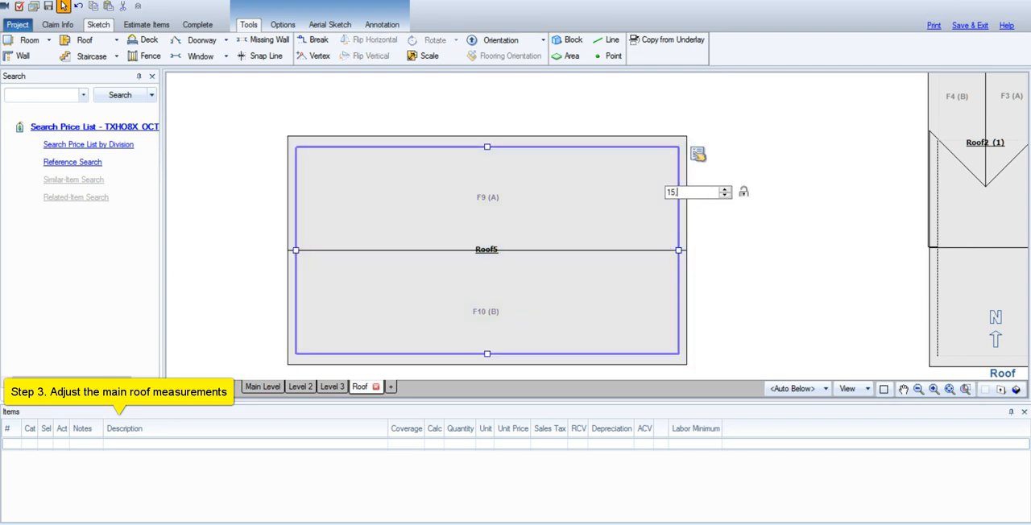
type(",5")
key("Return")
left_click(618, 214)
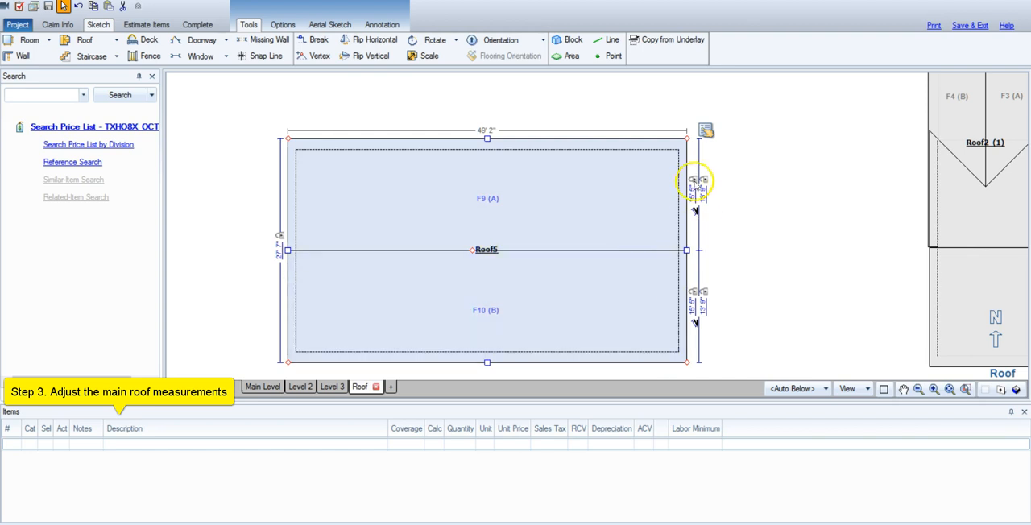
Toggle the locks on eave heights A and B in the properties of the new main roof Roof5.
left_click(696, 187)
left_click(696, 179)
left_click(618, 200)
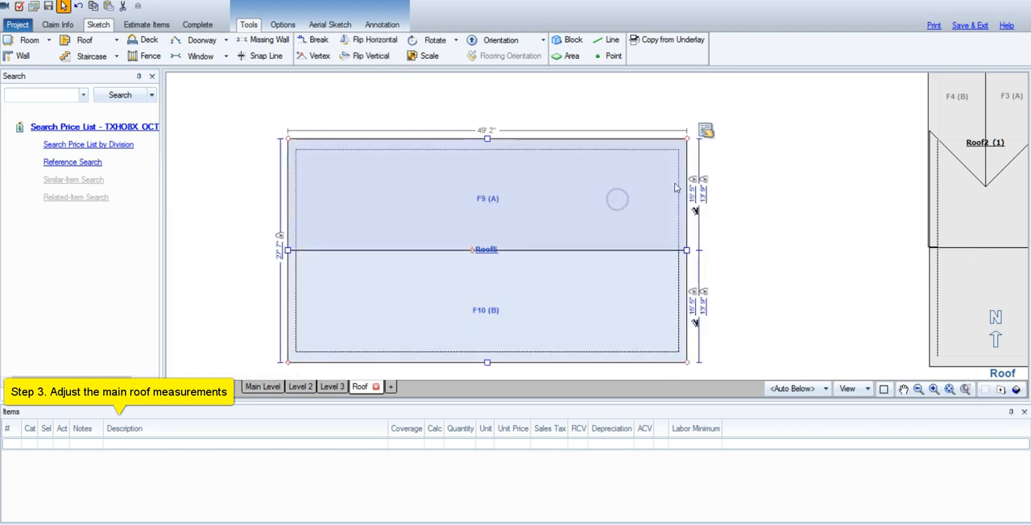
left_click(706, 130)
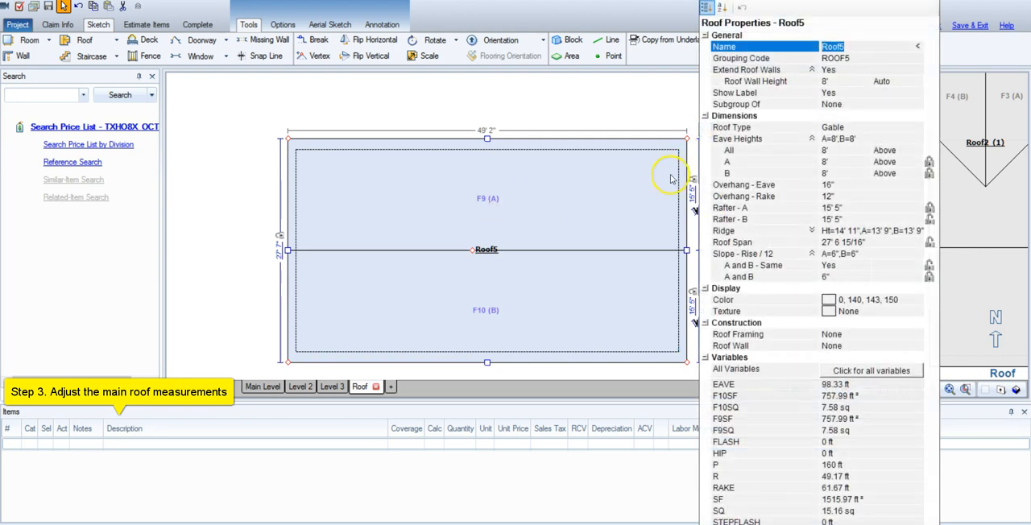
left_click(929, 161)
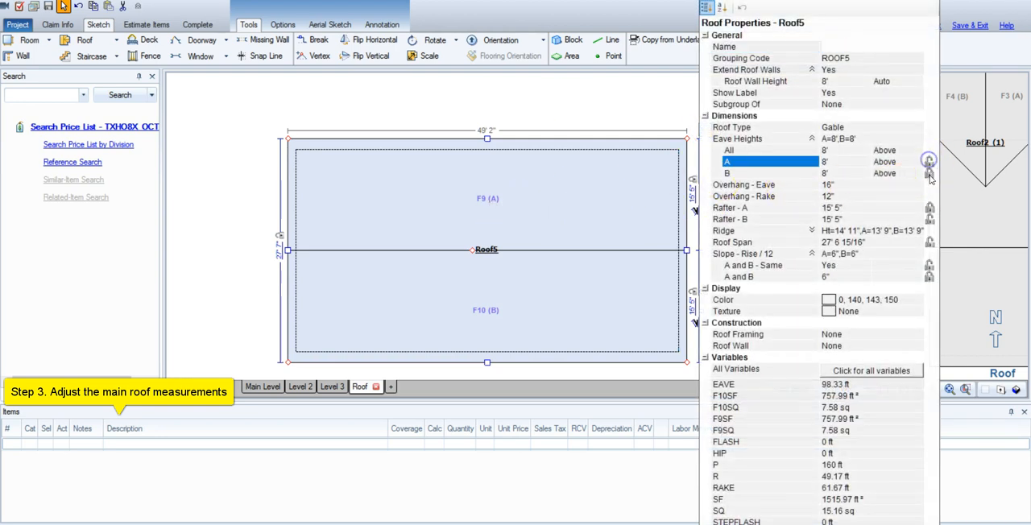
left_click(930, 174)
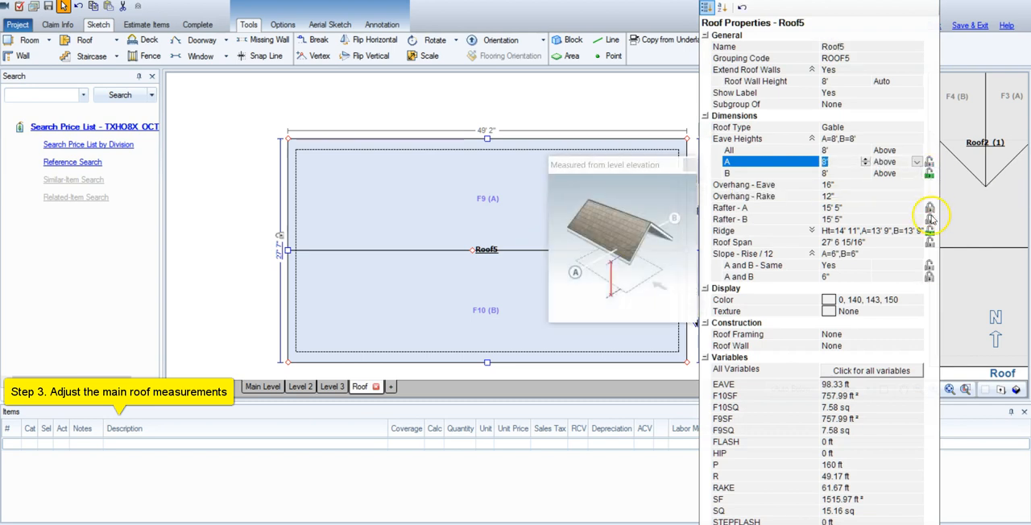
left_click(665, 95)
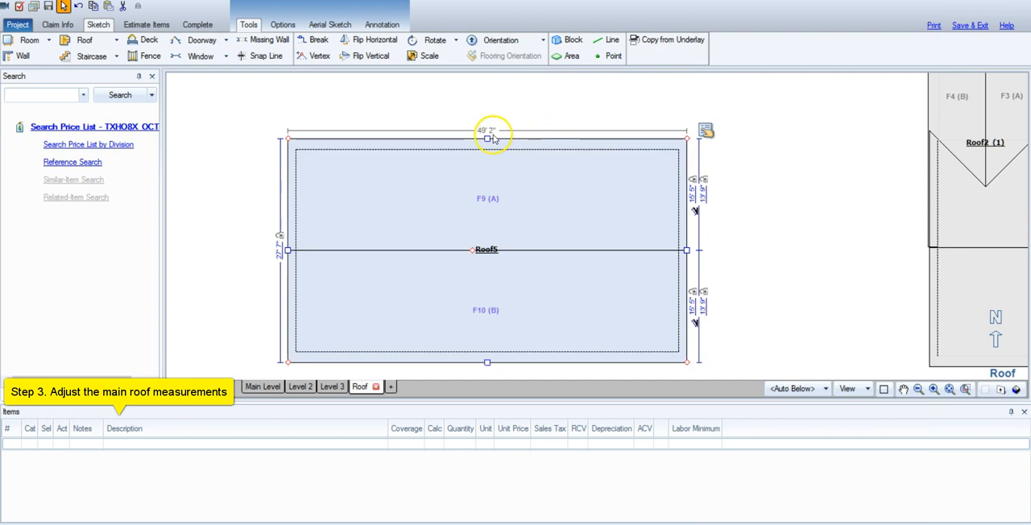
Set the rafter length of Roof5's face A to 18'.
left_click(693, 193)
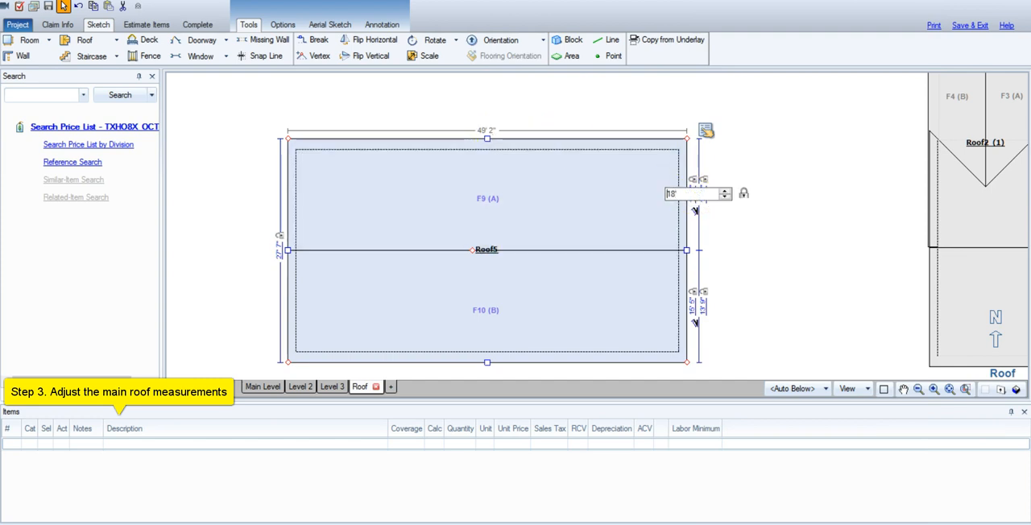
key("Return")
left_click(622, 308)
scroll(643, 319, "down", 1)
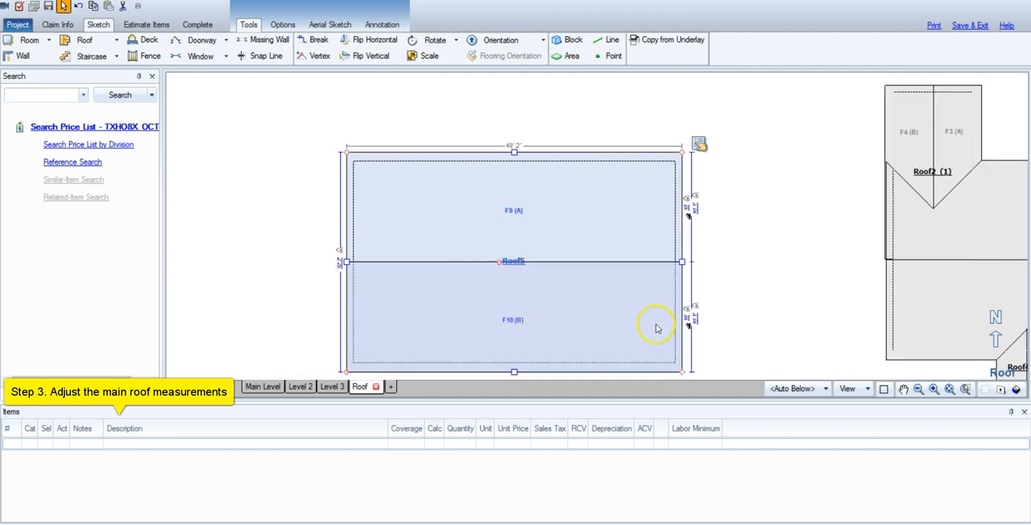
Try to pull the eave of Roof5's face B inward to a rafter length of about 14' 3".
left_click_drag(514, 373, 515, 341)
left_click(597, 327)
scroll(728, 301, "up", 2)
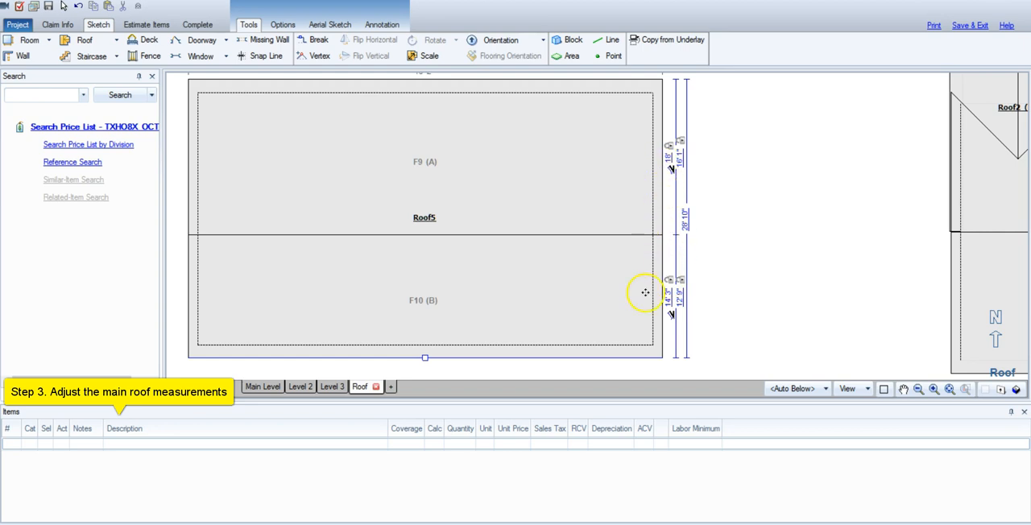
scroll(599, 314, "down", 2)
Restore the rafter length of Roof5's face A to 15' 5".
left_click(590, 302)
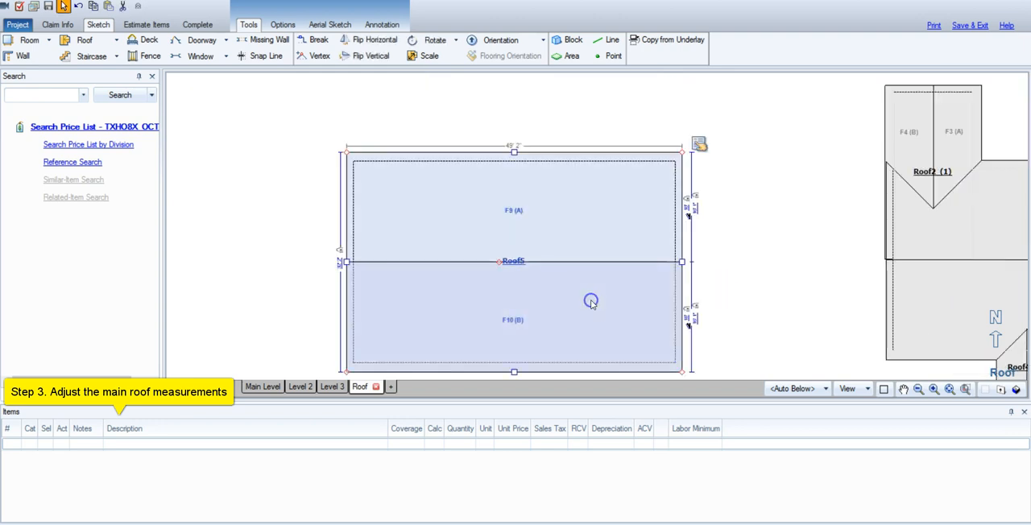
scroll(745, 338, "up", 2)
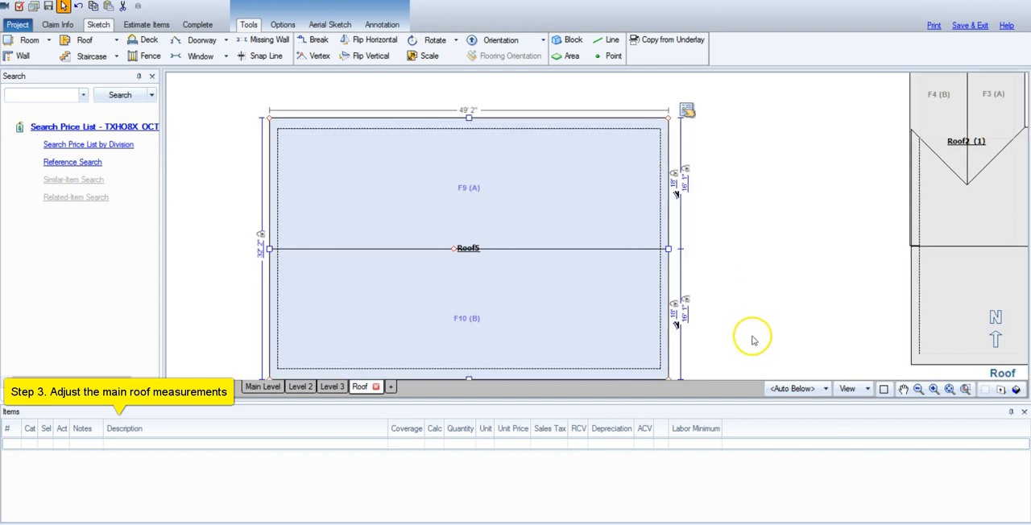
scroll(740, 322, "down", 1)
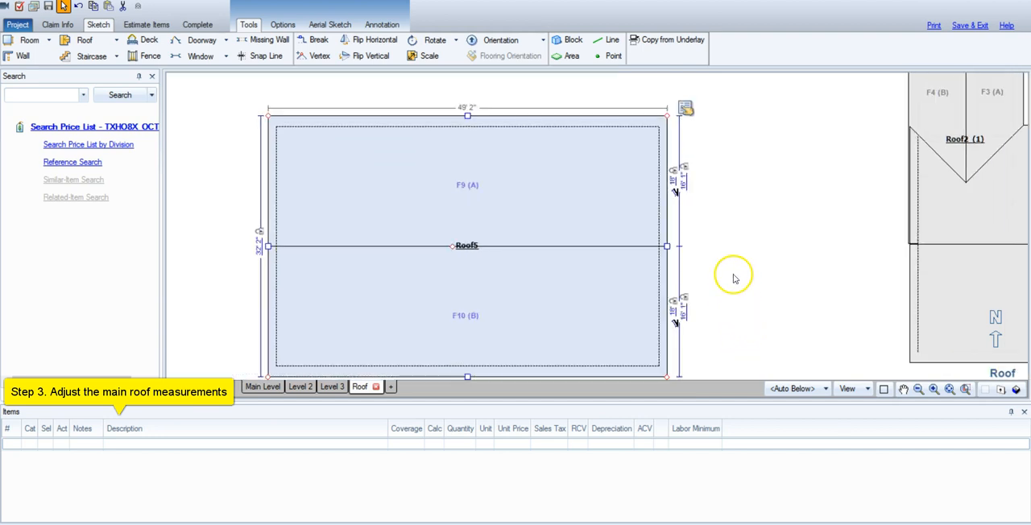
left_click(674, 180)
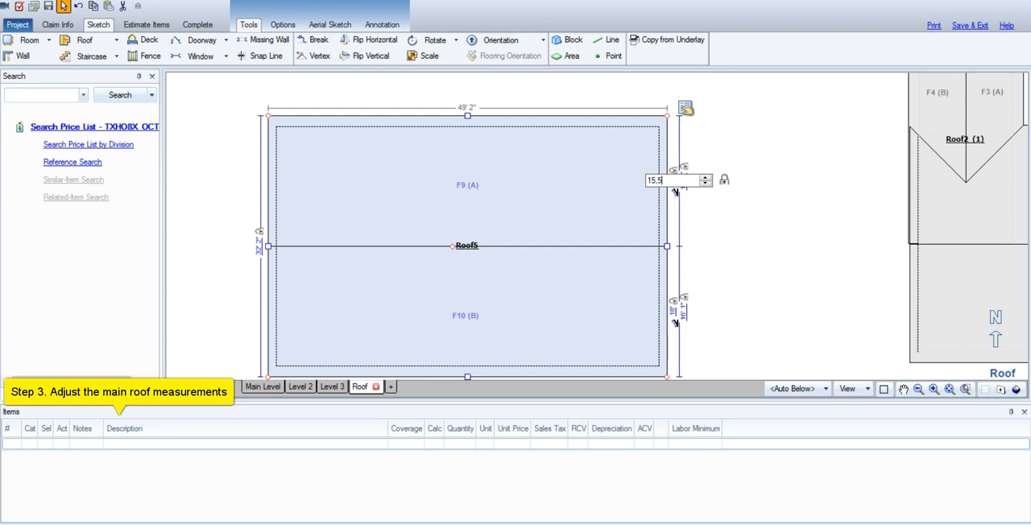
key("Return")
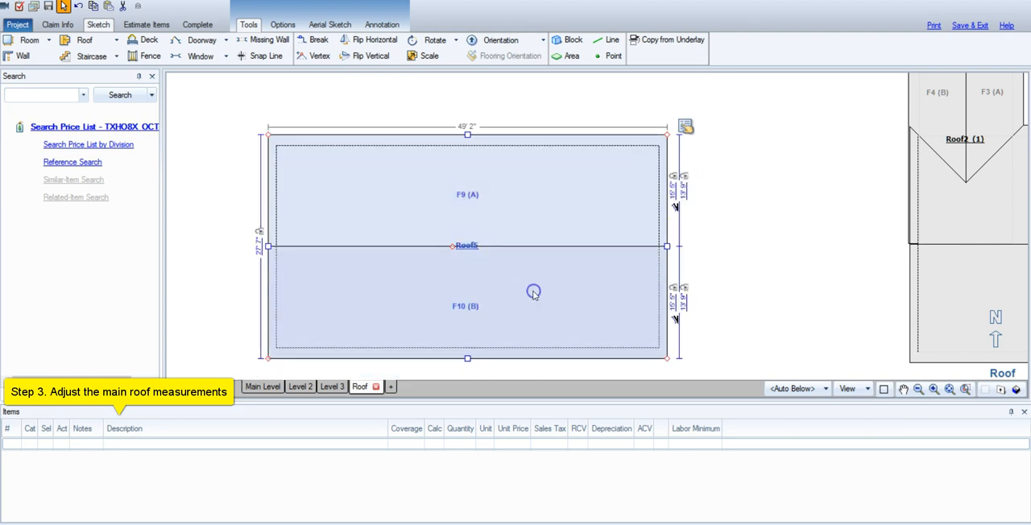
Examine the example roof's three attached gables, Roof2, Roof4 and Roof3, beside the new main roof.
scroll(851, 315, "down", 3)
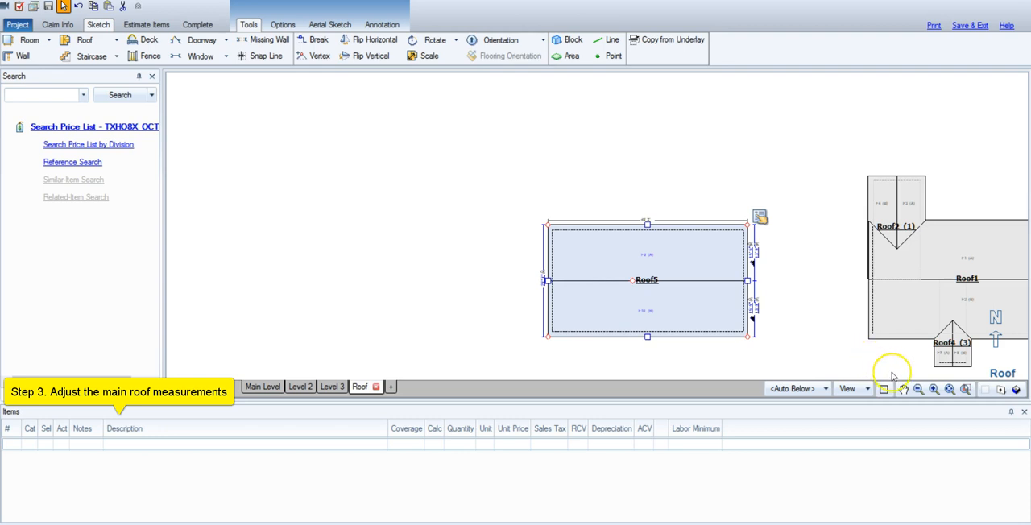
left_click(905, 391)
left_click_drag(816, 354, 655, 331)
left_click(535, 260)
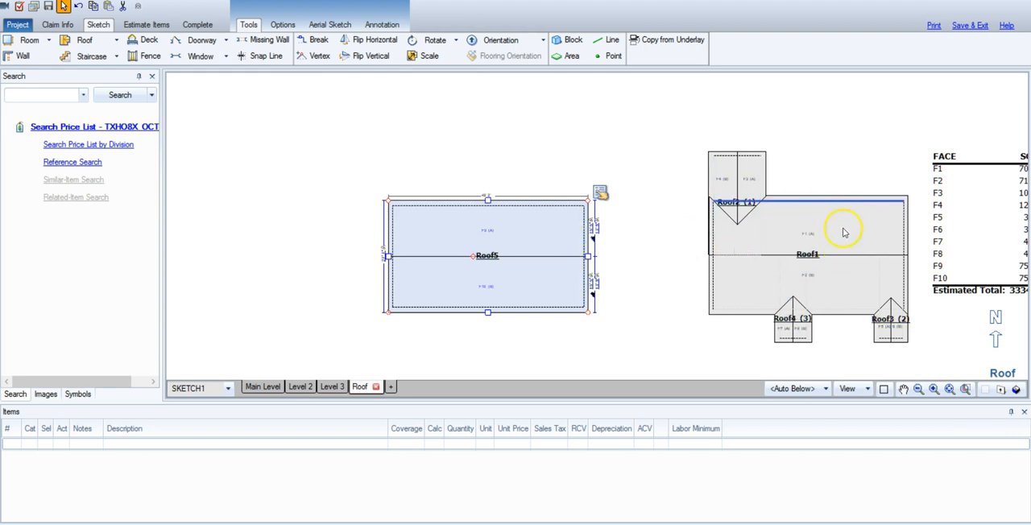
left_click(536, 298)
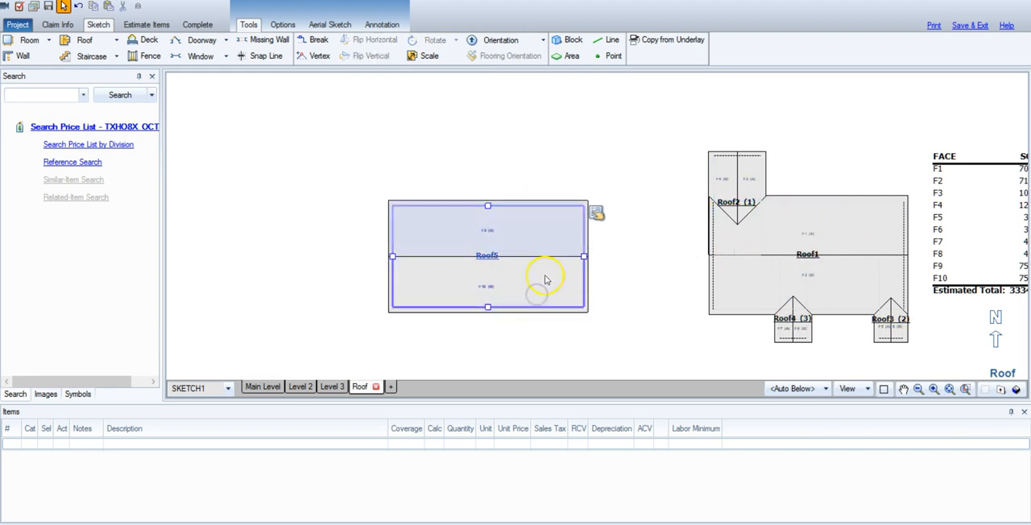
left_click(747, 178)
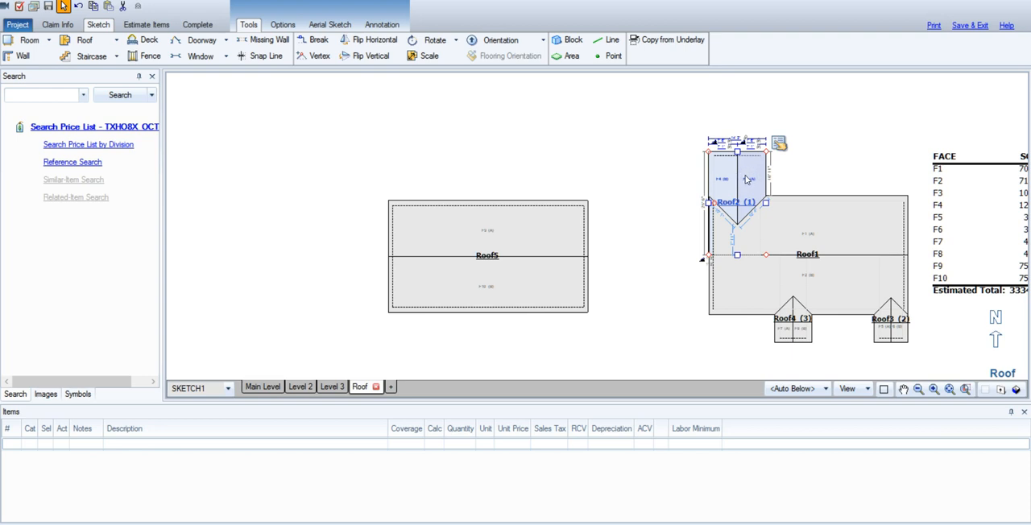
left_click(809, 330)
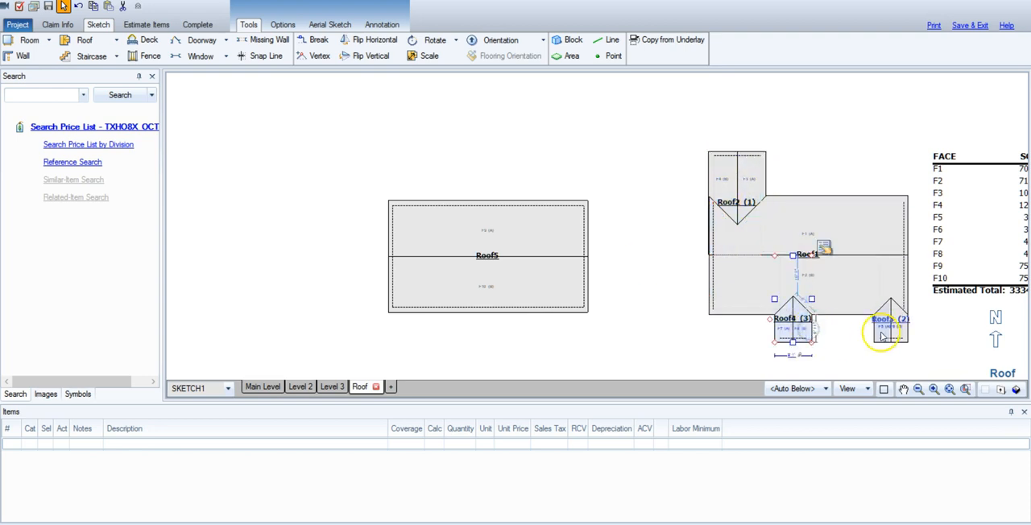
left_click(883, 337)
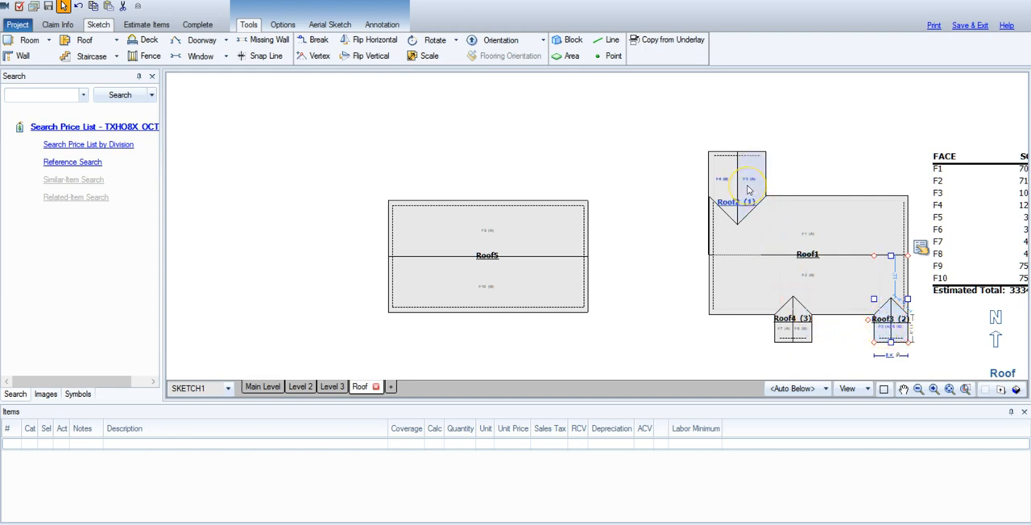
Place a small separate gable roof and move it against the north edge of Roof5 at its west corner.
left_click(83, 39)
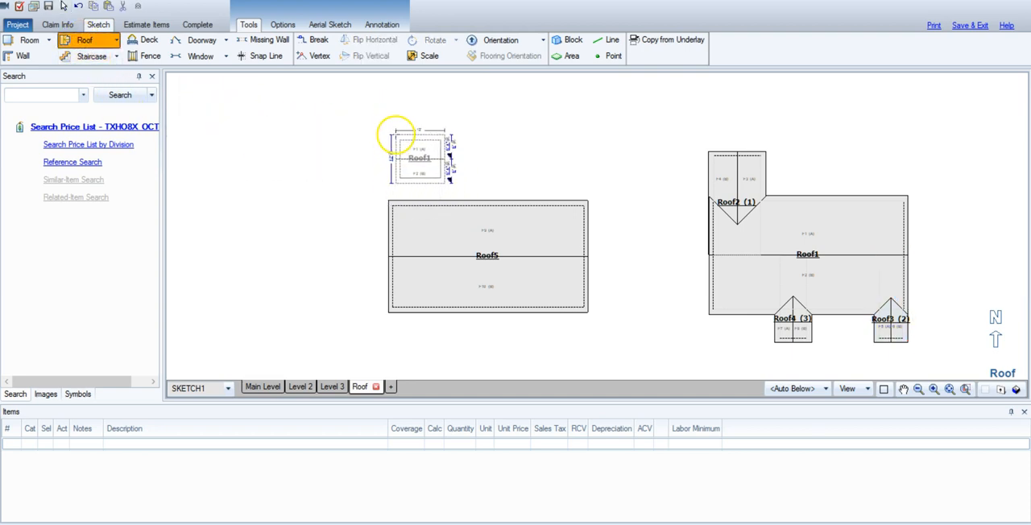
left_click(395, 137)
left_click(396, 135)
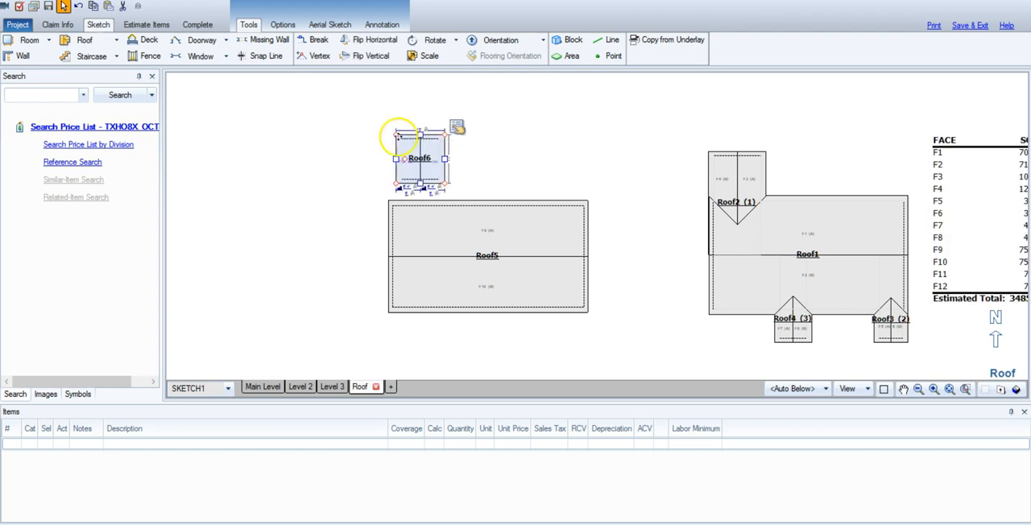
left_click_drag(403, 157, 402, 183)
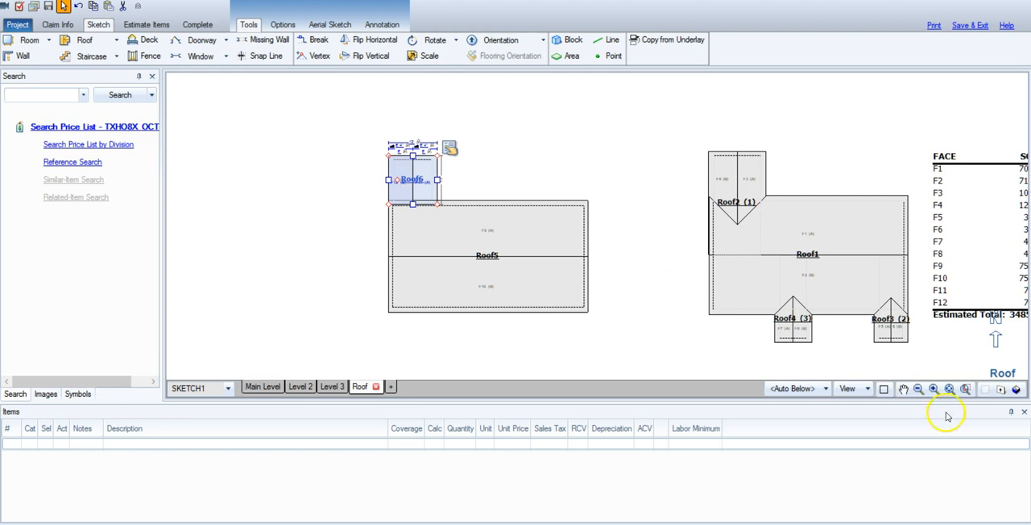
Compare the separate small gable with the example roof in 3D and delete it from the plan.
left_click_drag(671, 342, 368, 79)
left_click_drag(632, 254, 482, 210)
left_click_drag(678, 286, 610, 284)
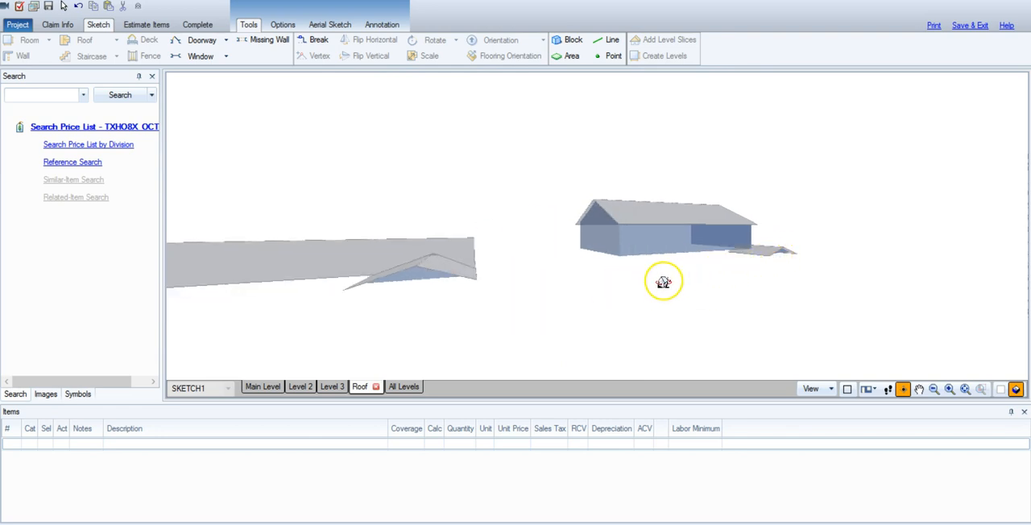
left_click_drag(665, 279, 753, 285)
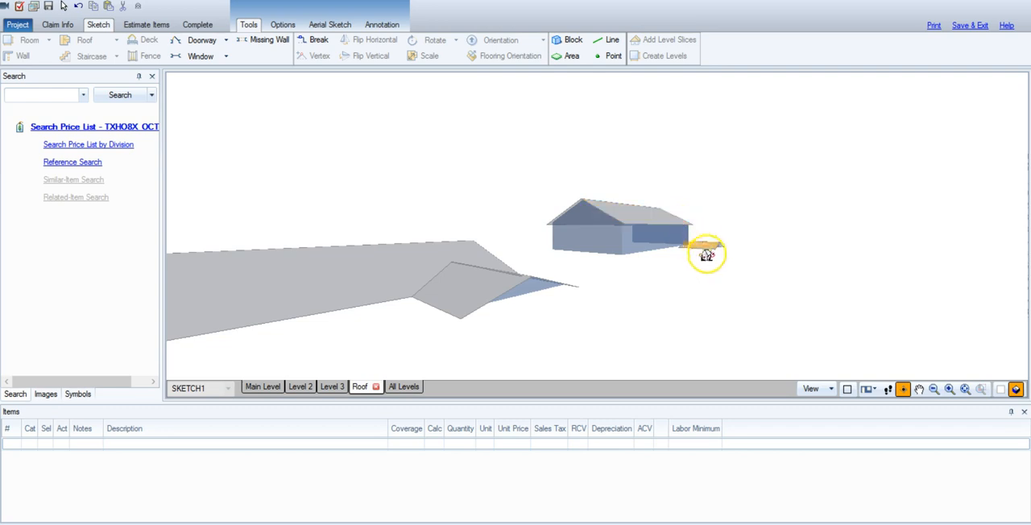
left_click_drag(691, 272, 878, 392)
left_click(1014, 389)
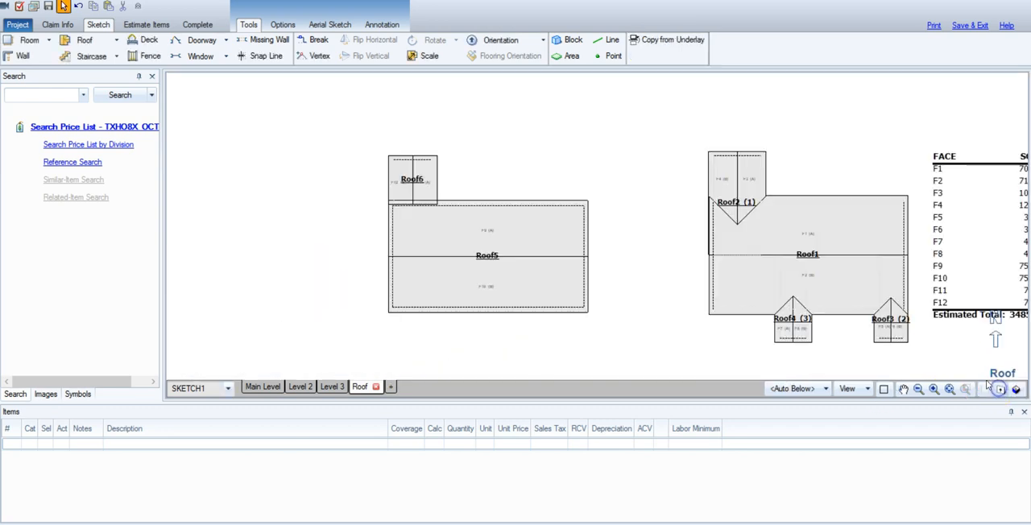
left_click(414, 179)
key("Delete")
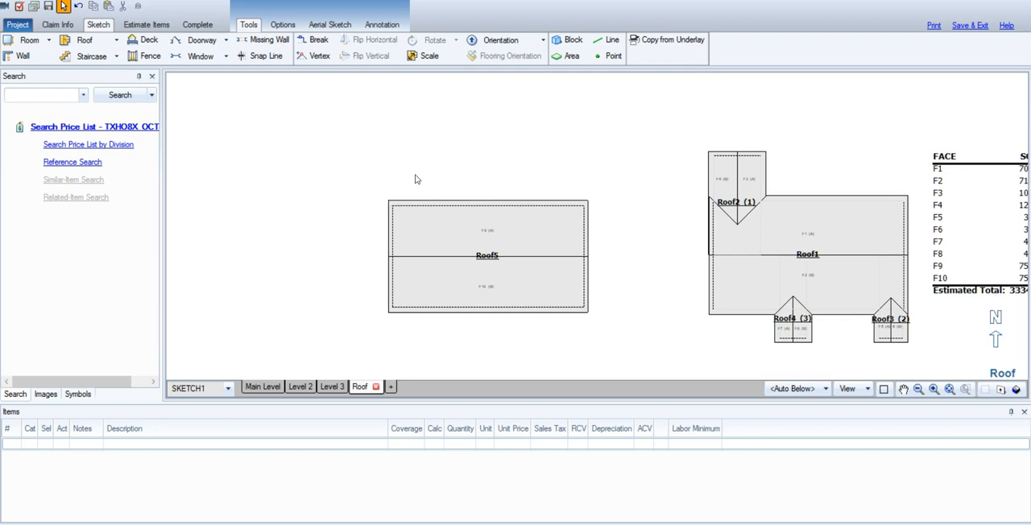
Check the example Roof2 gable's width and add a square break on Roof5's north edge about 14' 1" from the west corner.
left_click(315, 42)
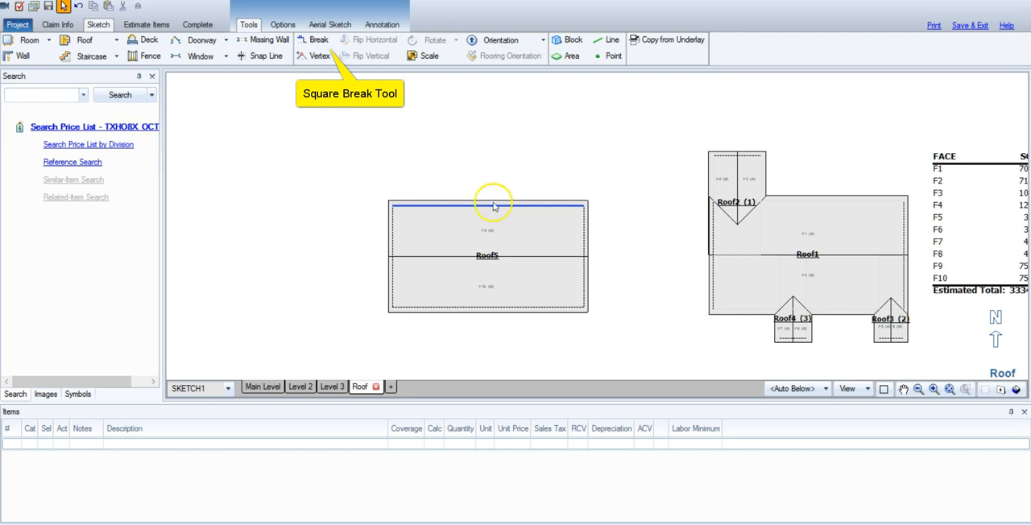
left_click(736, 159)
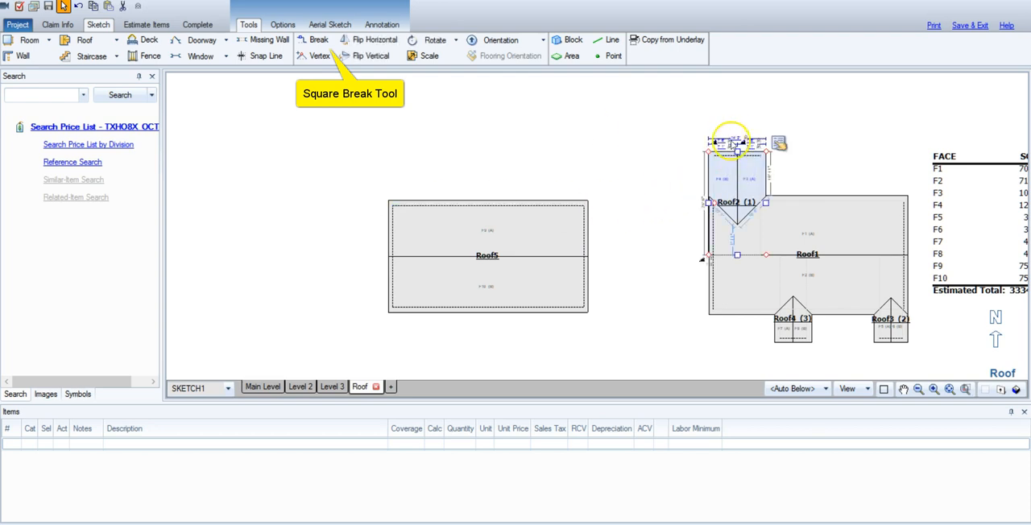
scroll(735, 153, "up", 3)
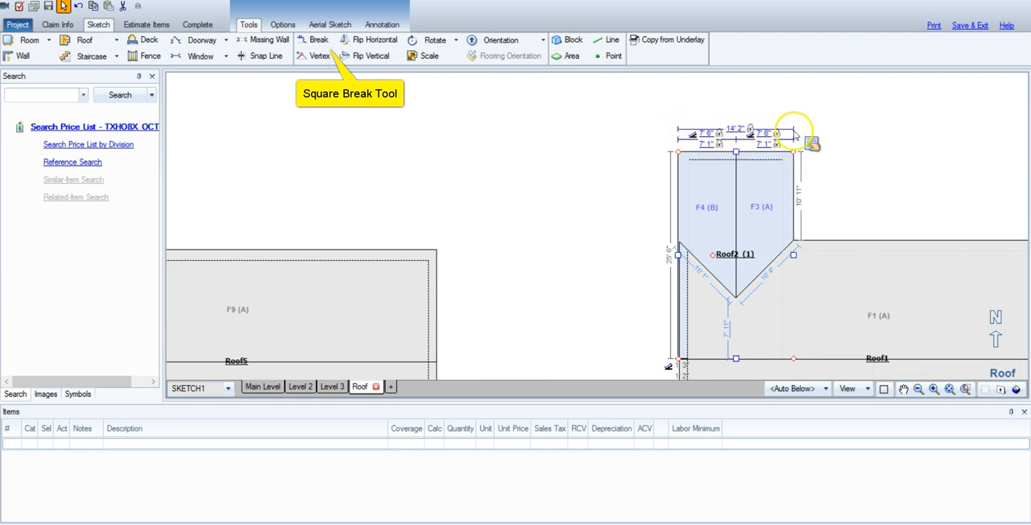
scroll(564, 249, "down", 2)
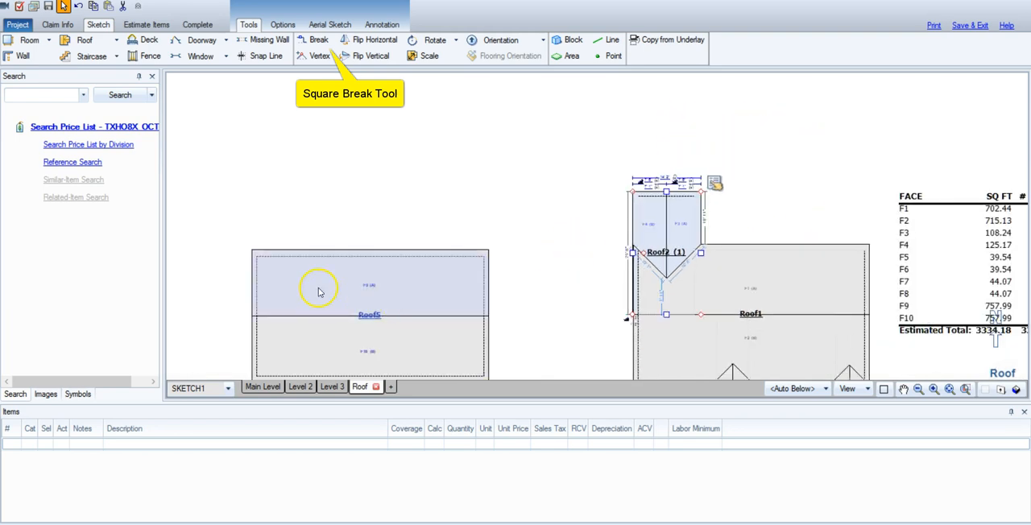
key("b")
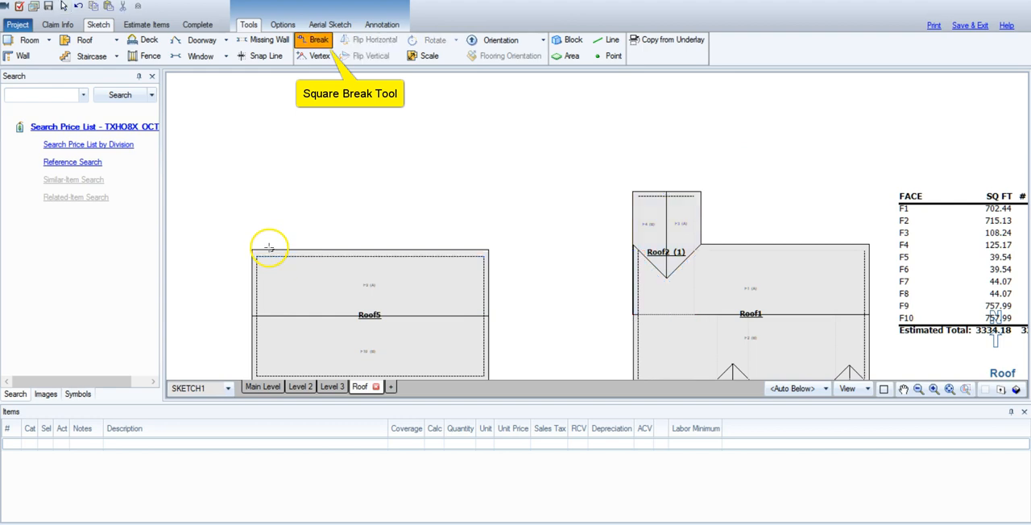
scroll(315, 252, "up", 2)
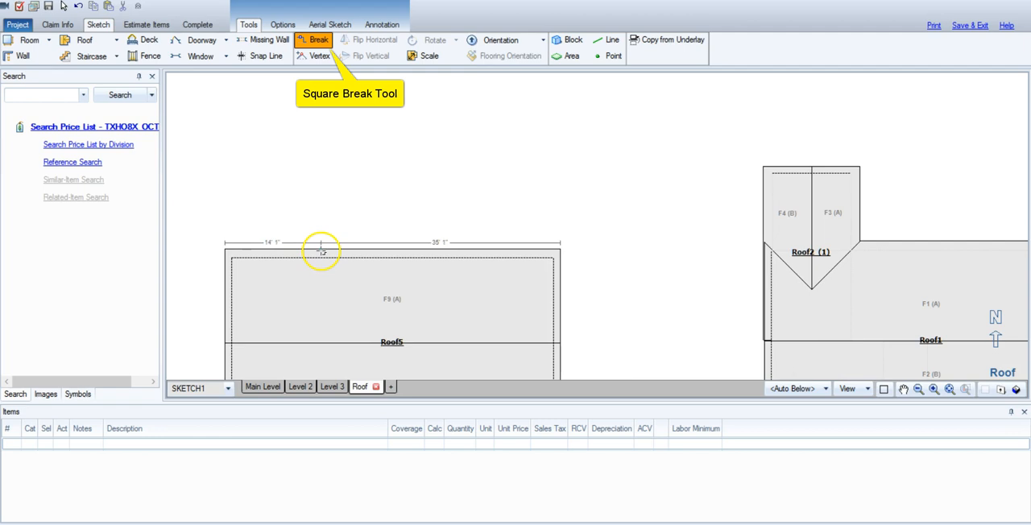
left_click(321, 252)
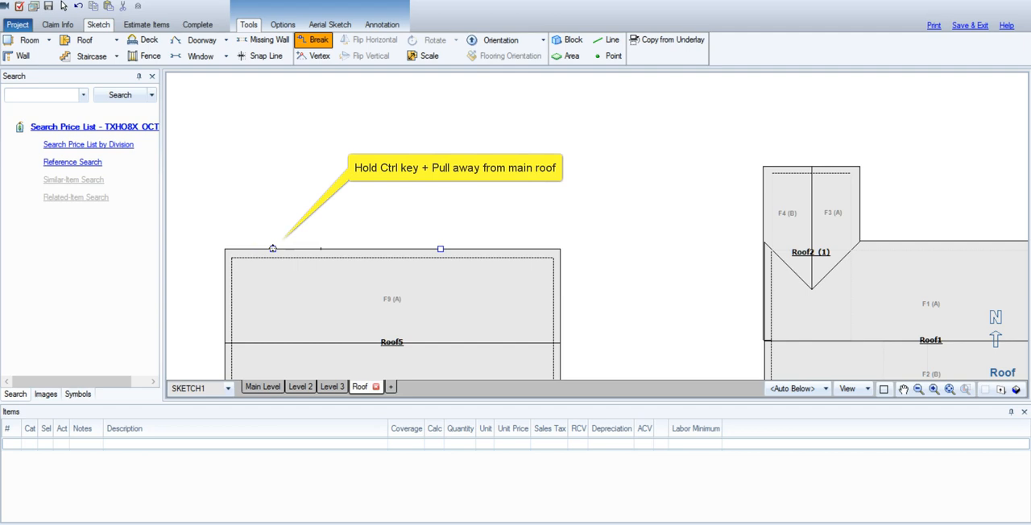
Pull the broken-off west segment of Roof5's north edge outward into an attached gable and set its width to 14' 2".
left_click_drag(276, 237, 273, 159)
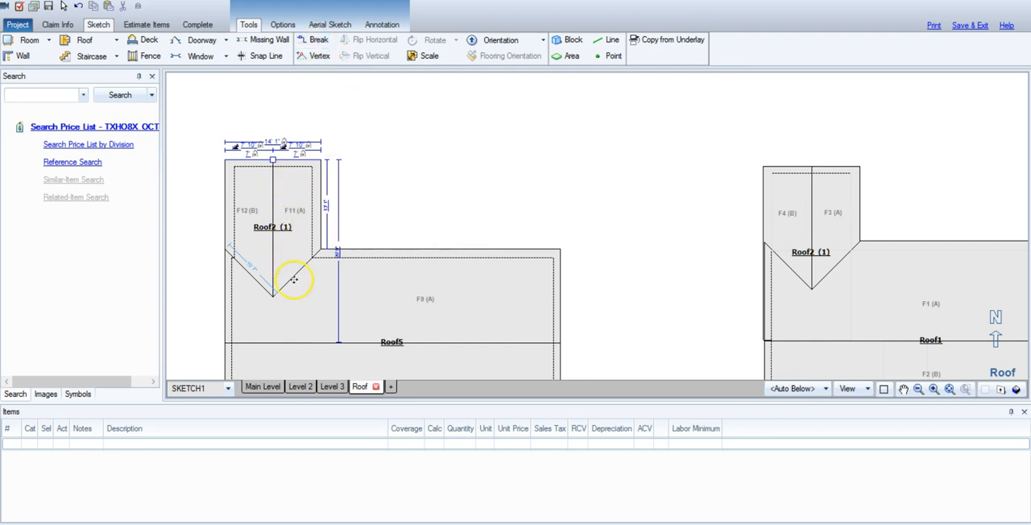
double_click(275, 141)
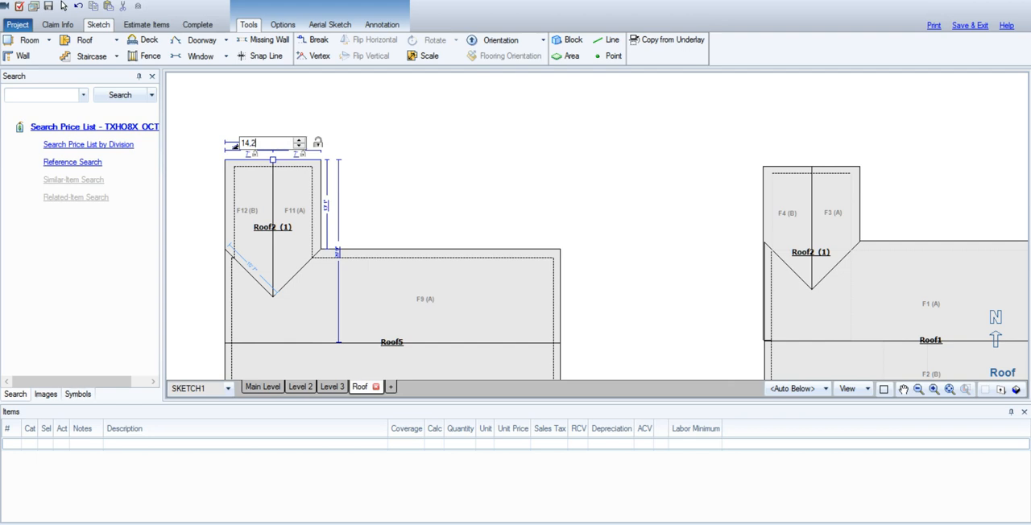
type("14.2")
key("Return")
Check the example Roof2 gable's side length and set the new north gable's side length to 10' 11".
left_click(832, 216)
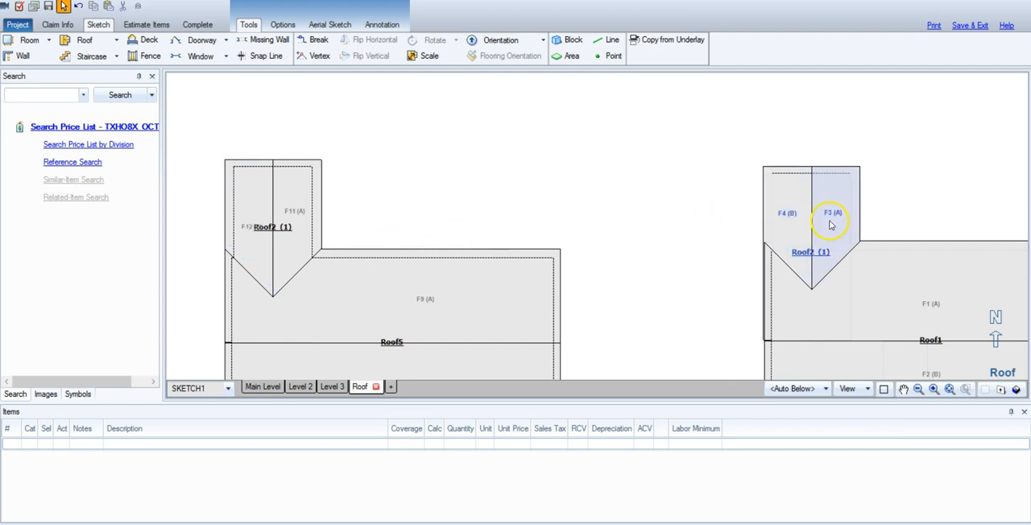
left_click(225, 158)
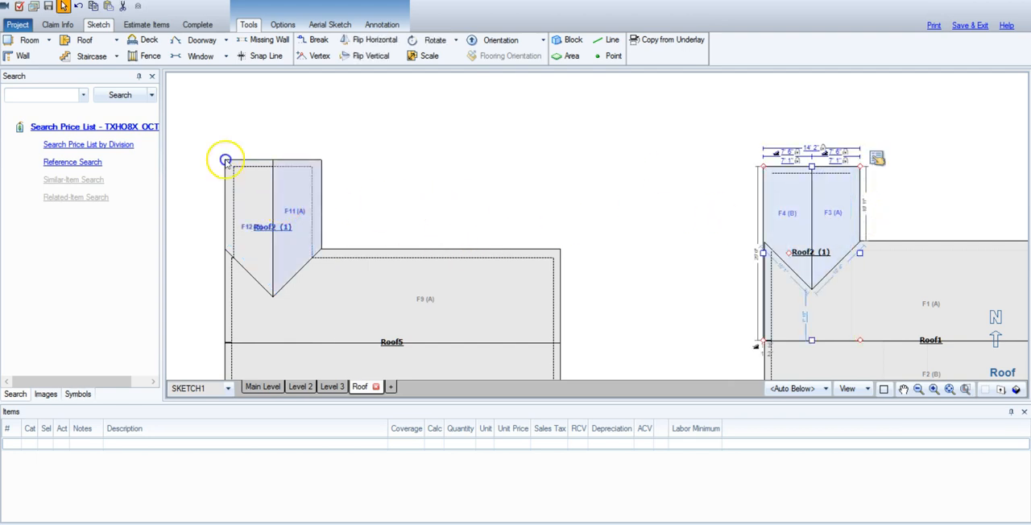
left_click_drag(273, 159, 273, 166)
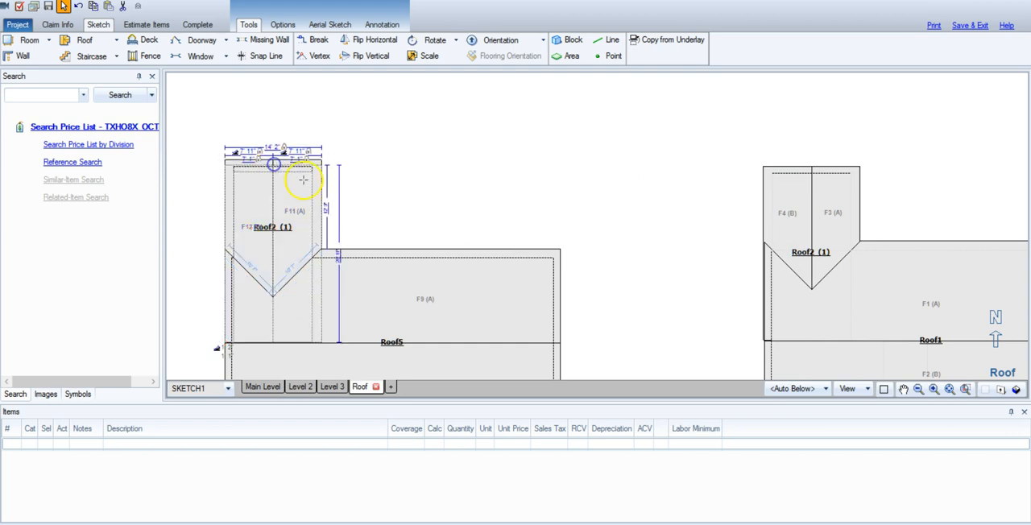
left_click(326, 208)
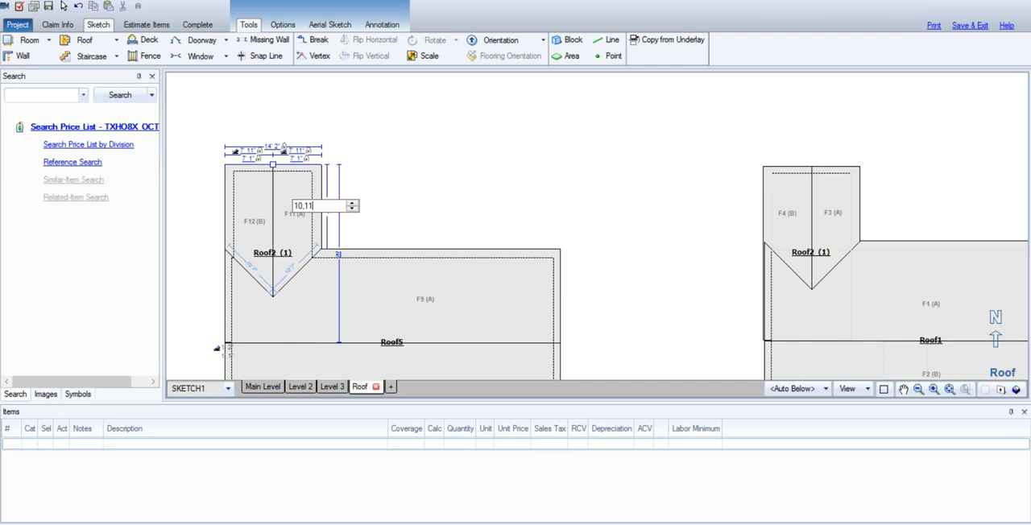
key("Return")
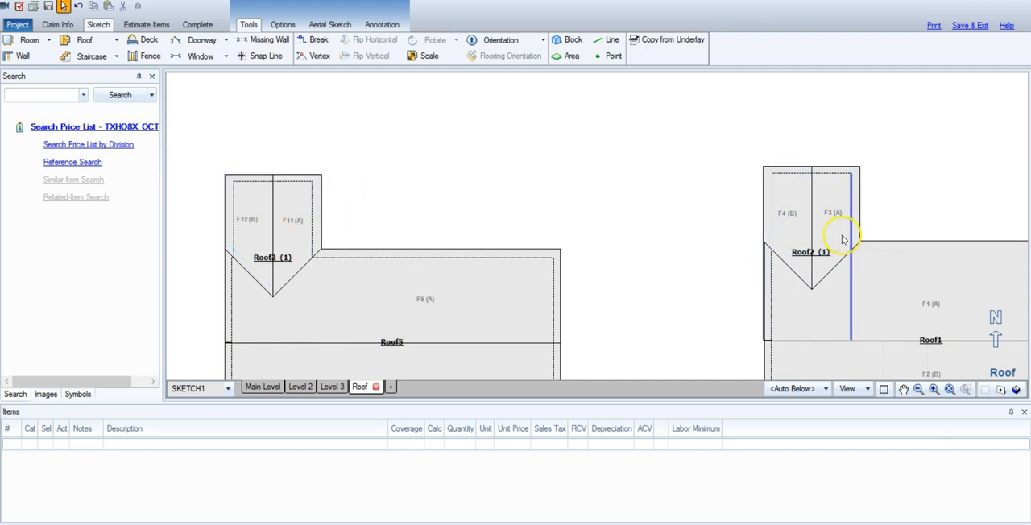
Examine the widths and side lengths of the example roof's two south gables, Roof3 and Roof4.
left_click(903, 389)
scroll(634, 322, "down", 1)
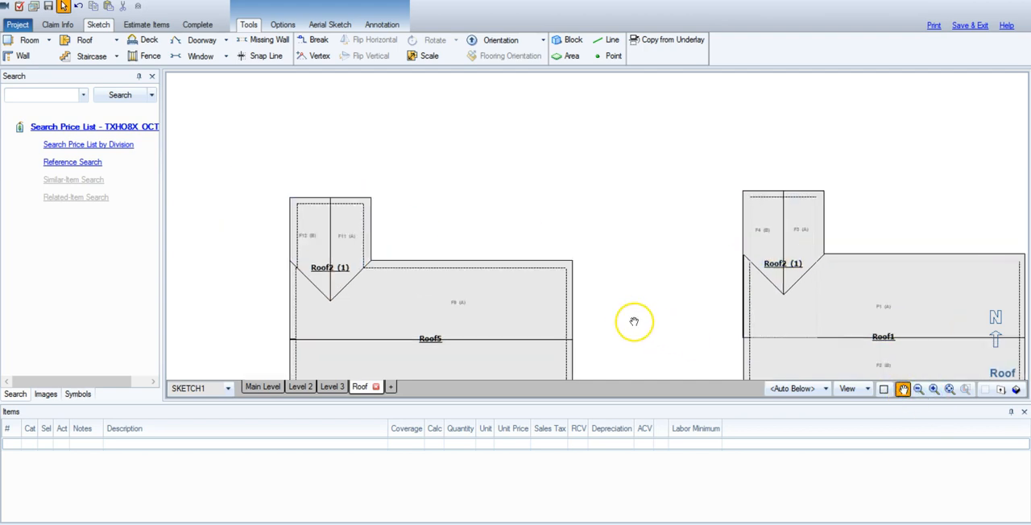
scroll(634, 322, "down", 1)
left_click_drag(649, 334, 575, 247)
scroll(836, 335, "up", 1)
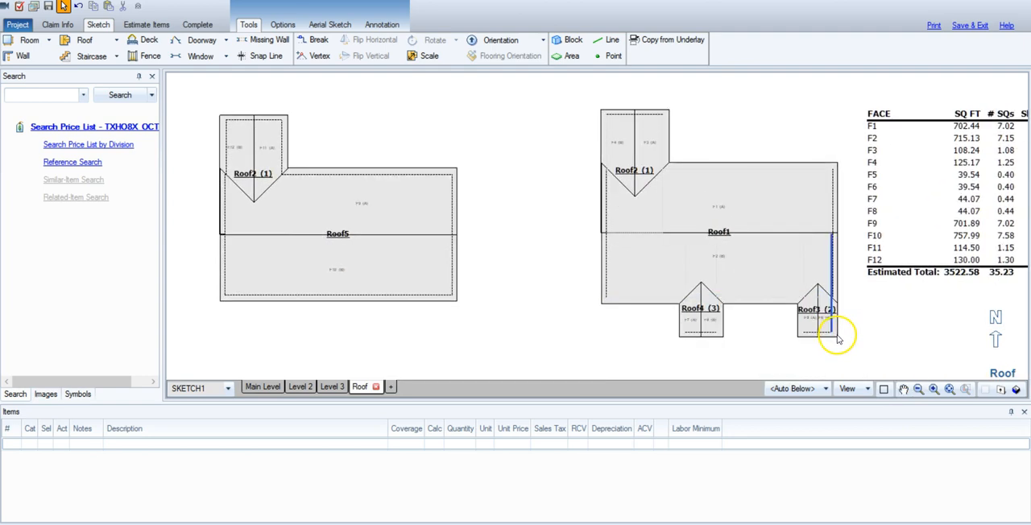
scroll(838, 338, "up", 1)
left_click(799, 294)
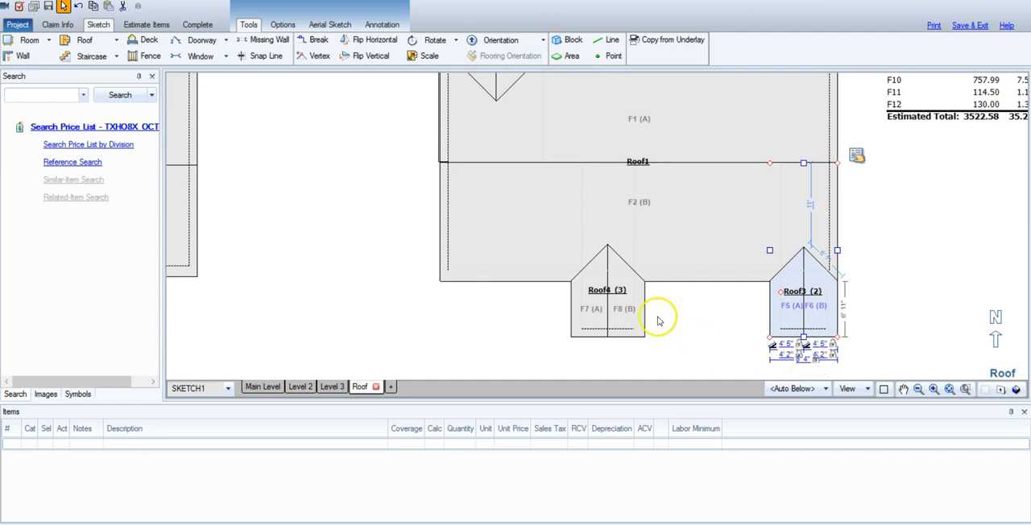
left_click(616, 292)
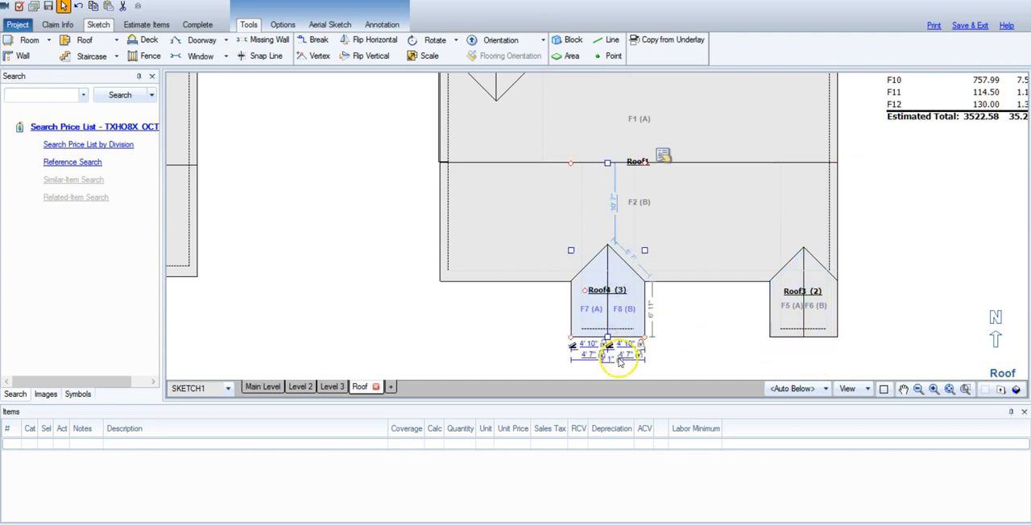
Break Roof5's south edge 8' 5" from the east corner and pull that segment out into an attached gable about 6' 10" deep.
left_click(904, 390)
mouse_move(301, 230)
left_mouse_down()
mouse_move(502, 195)
mouse_move(640, 216)
mouse_move(736, 217)
mouse_move(741, 207)
left_mouse_up()
key("Escape")
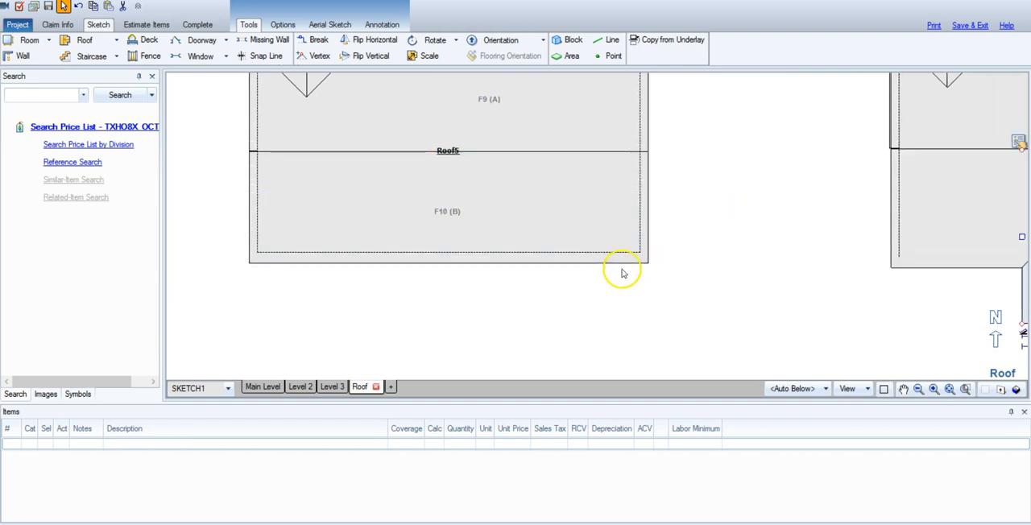
key("b")
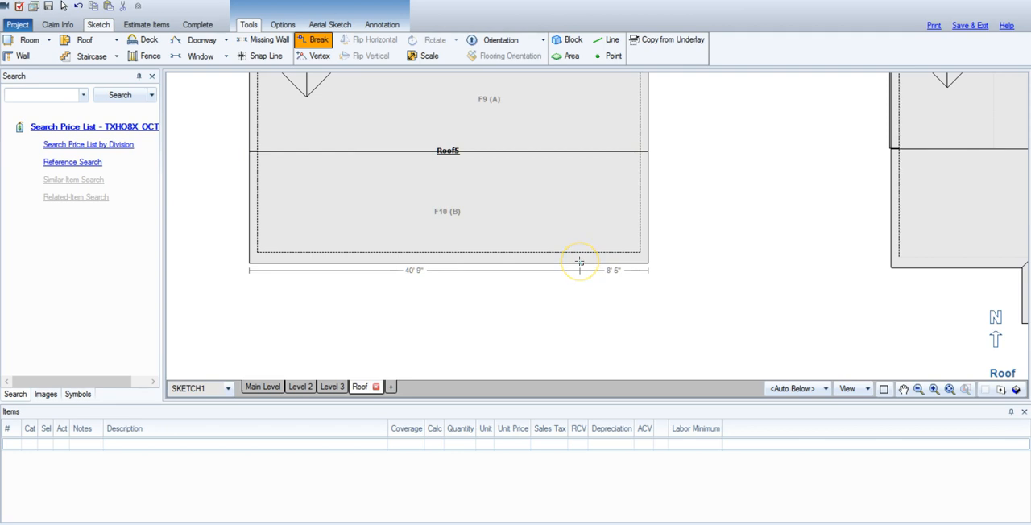
left_click(580, 262)
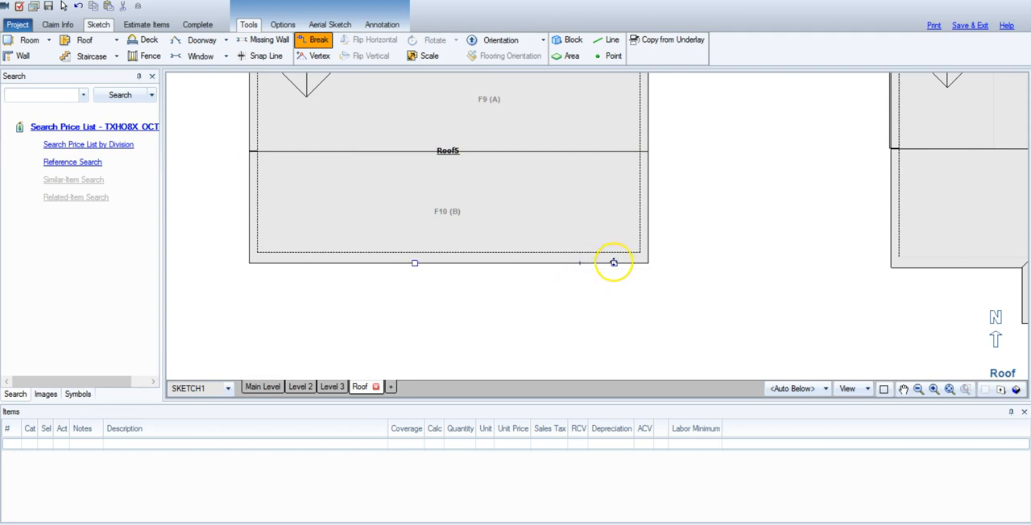
left_click_drag(614, 263, 614, 299)
left_click_drag(615, 306, 614, 318)
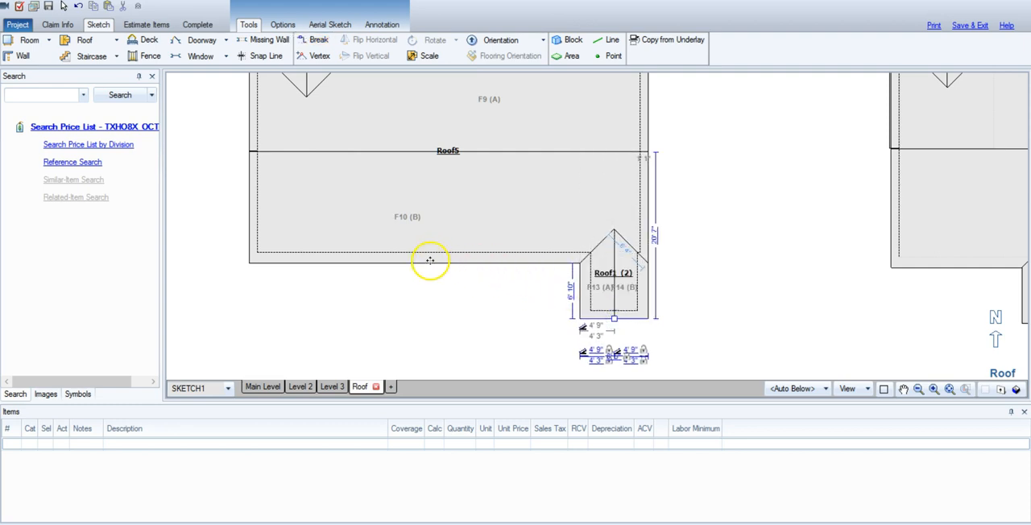
Break off a 9' 2" section of Roof5's south edge, 17' 11" from the west corner, and pull it out about 6' 11" into a gable.
key("b")
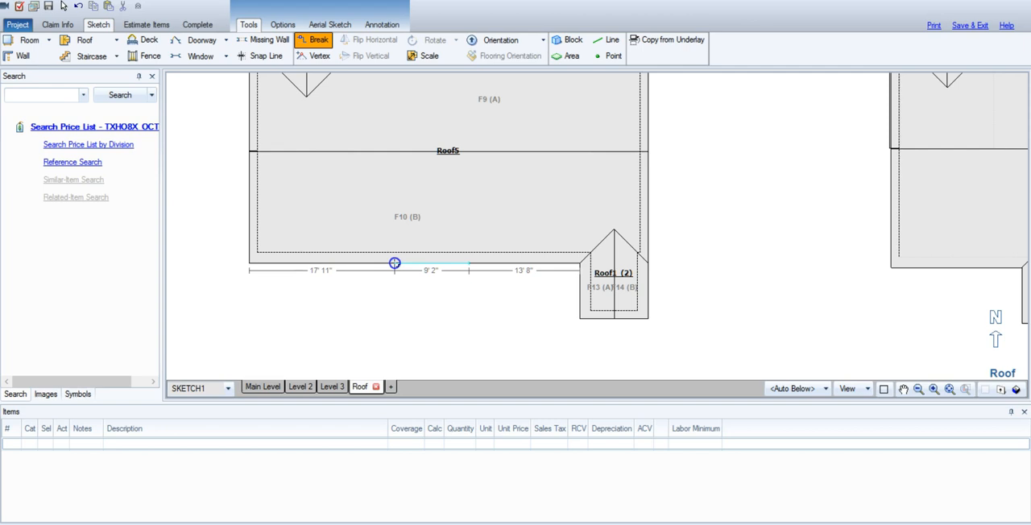
left_click(395, 263)
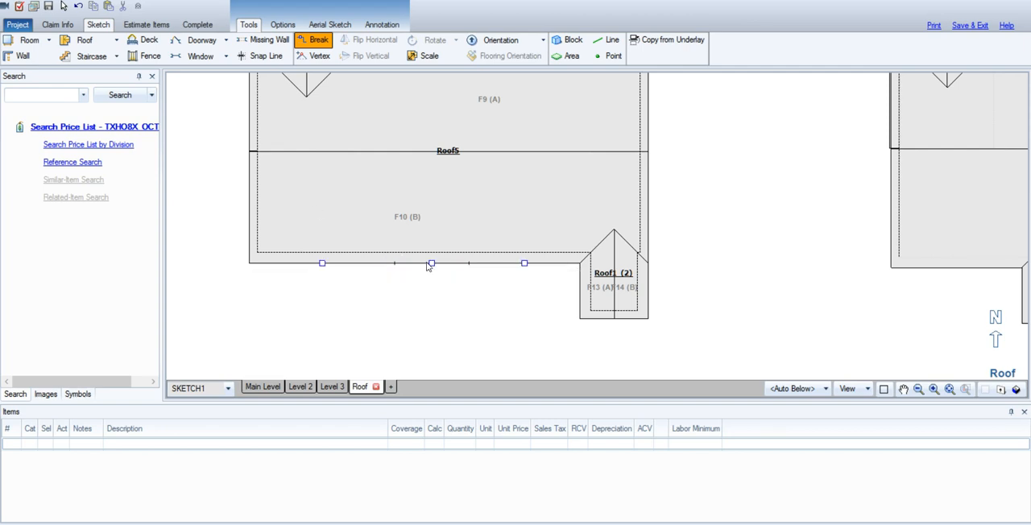
left_click_drag(432, 264, 436, 320)
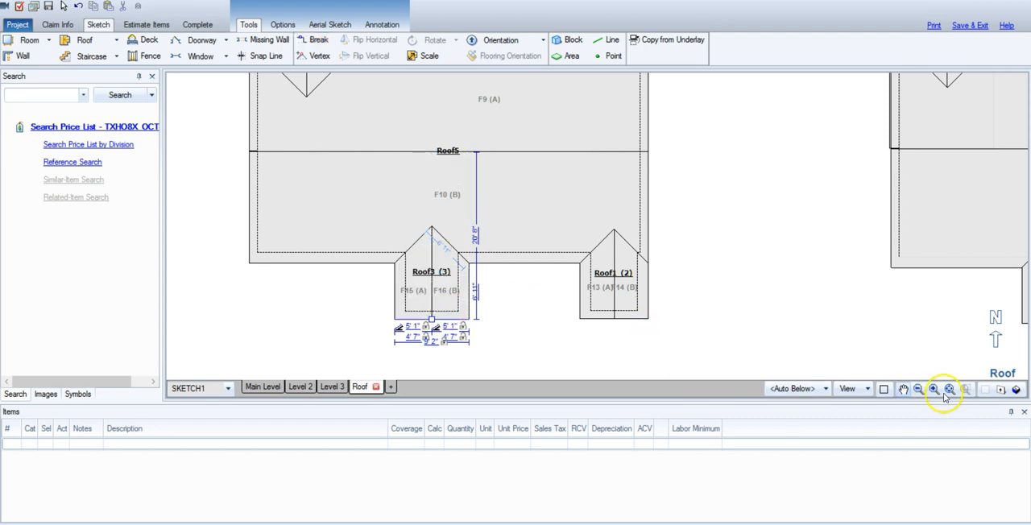
Recheck the dimensions of the example's Roof3 and Roof4 gables against the new south gables.
left_click(905, 390)
mouse_move(916, 350)
left_mouse_down()
mouse_move(663, 346)
mouse_move(497, 328)
left_mouse_up()
left_click(838, 274)
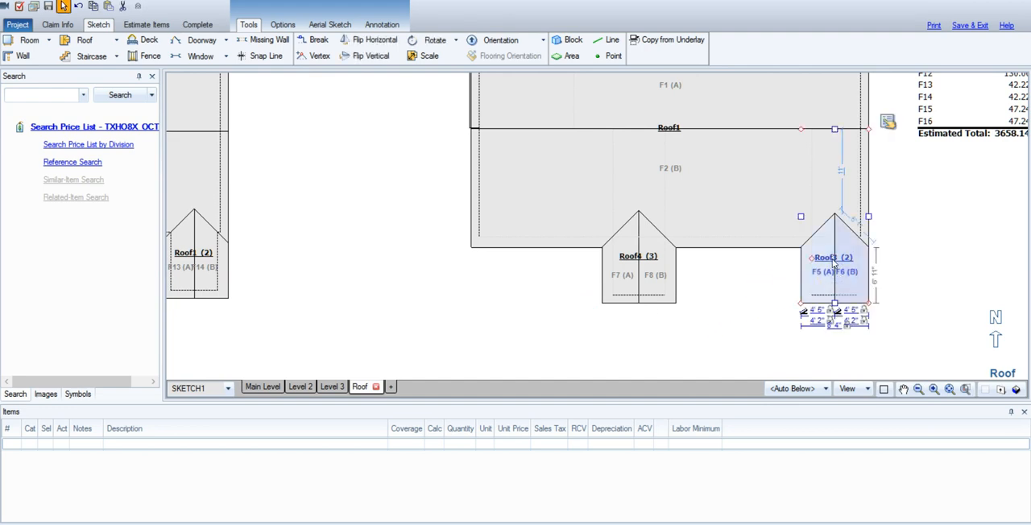
left_click(639, 256)
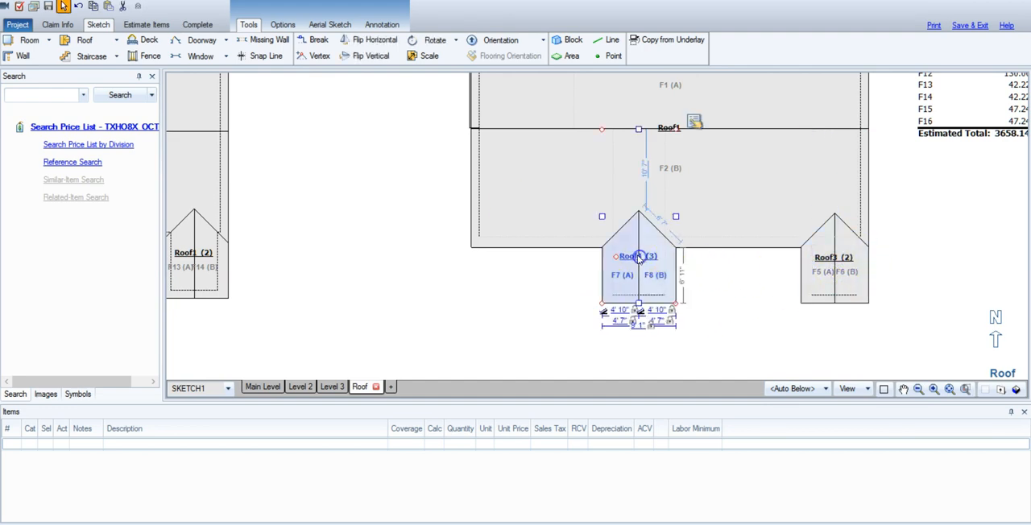
left_click(429, 314)
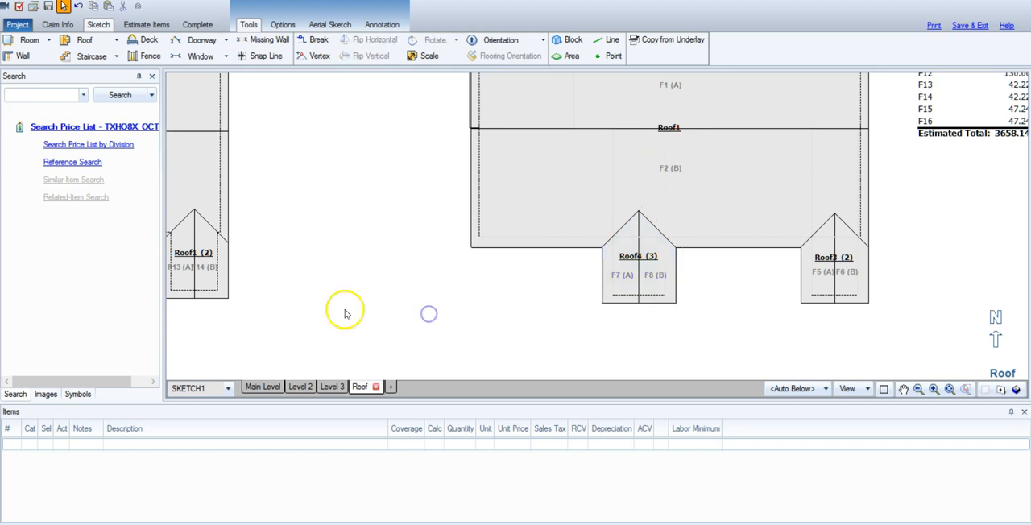
Set the side length of the new gable at Roof5's southeast corner to 6' 11".
left_click(905, 392)
left_click_drag(321, 308, 652, 312)
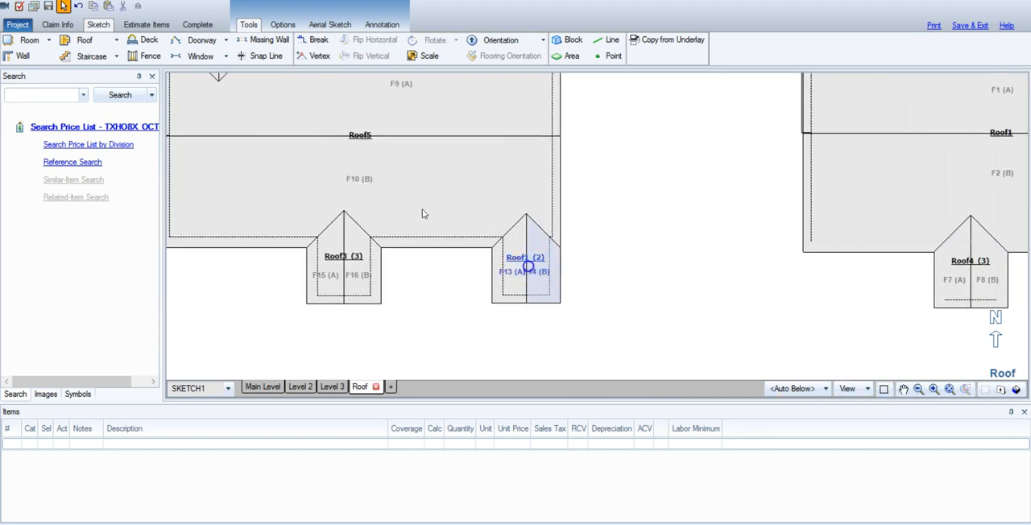
left_click(525, 303)
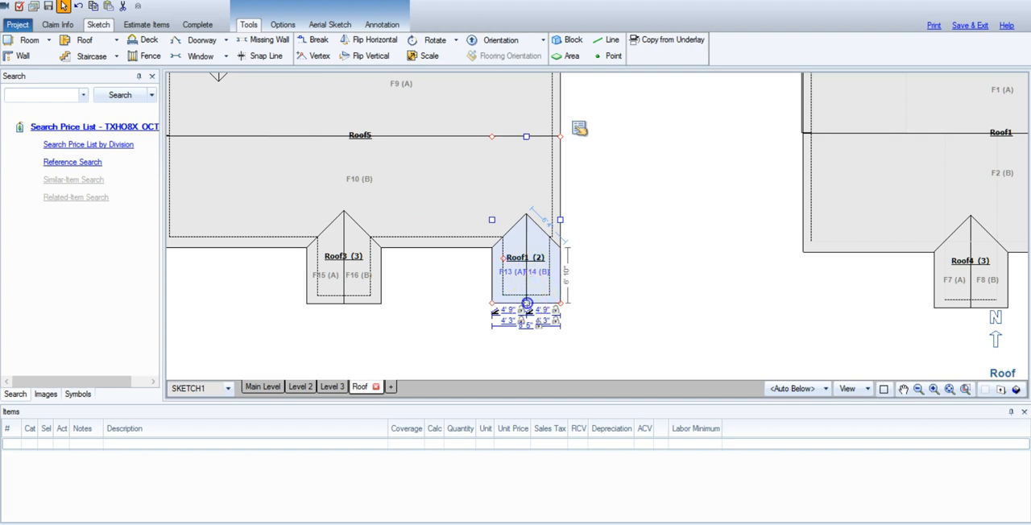
left_click(527, 304)
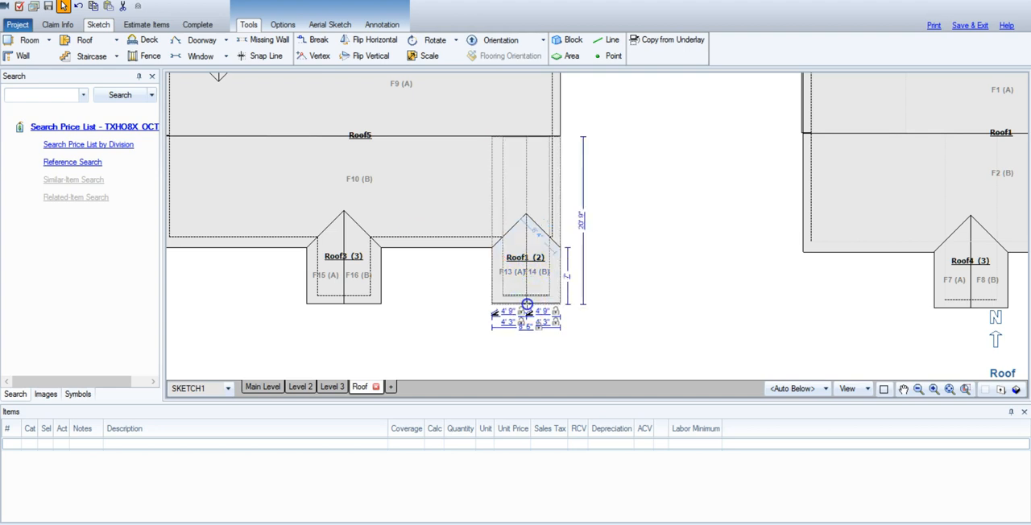
double_click(567, 274)
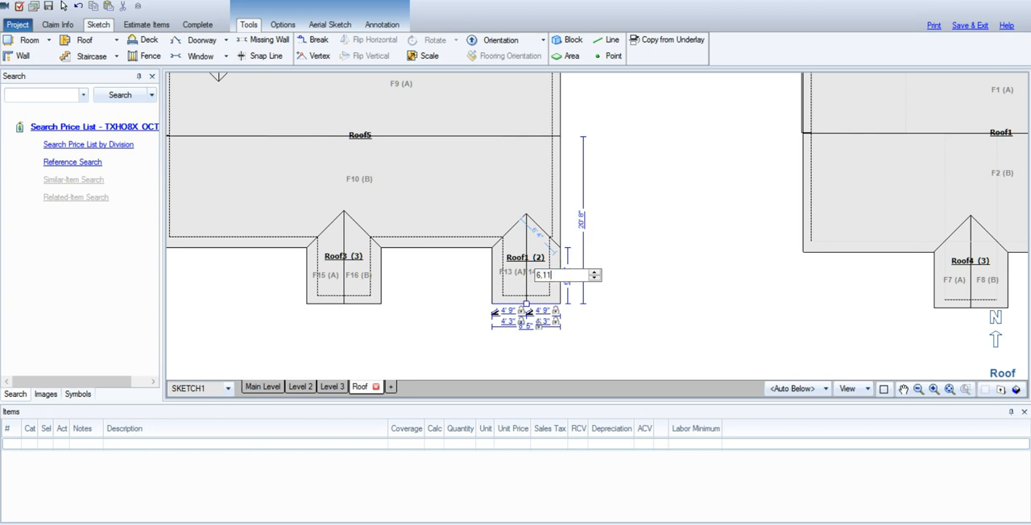
key("Return")
Check the new middle south gable's dimensions and compare the whole new roof with the example roof.
left_click(307, 295)
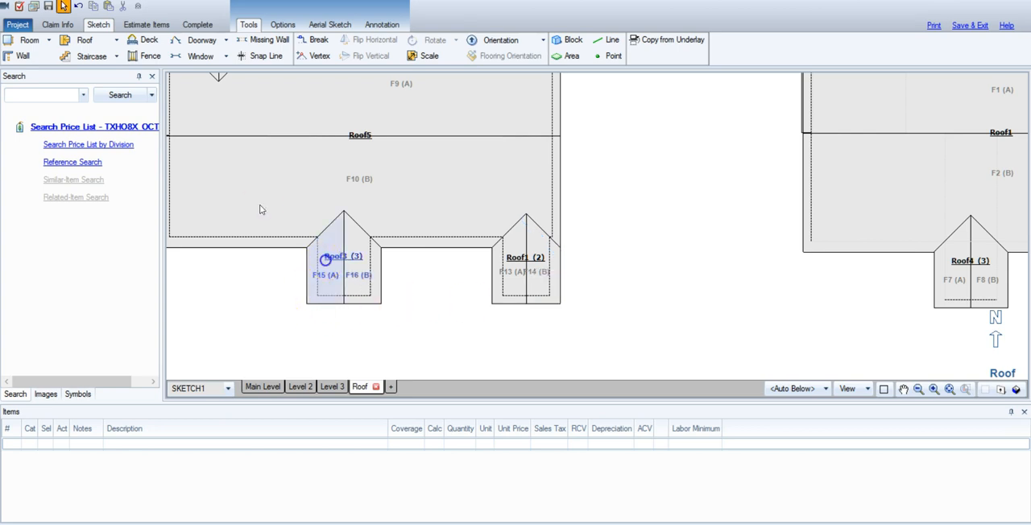
left_click(375, 292)
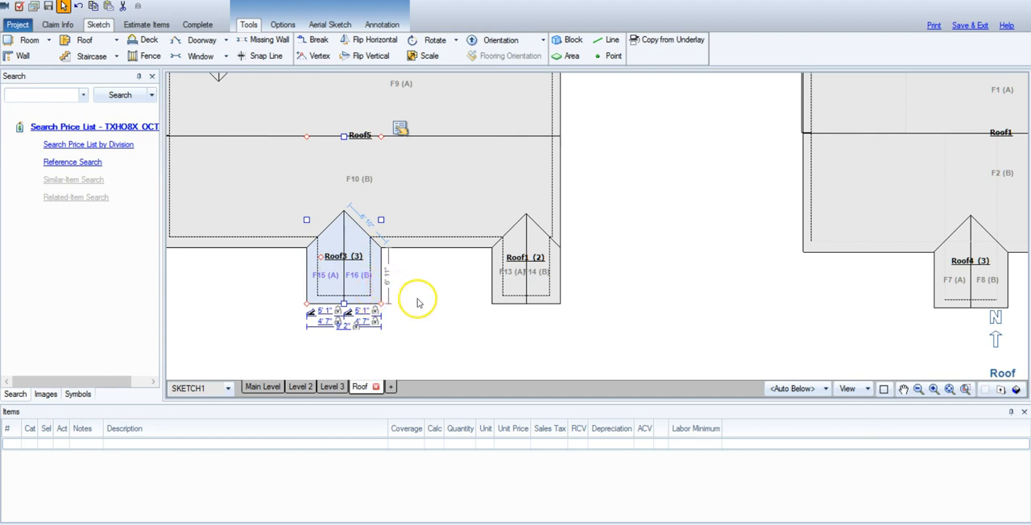
left_click(452, 320)
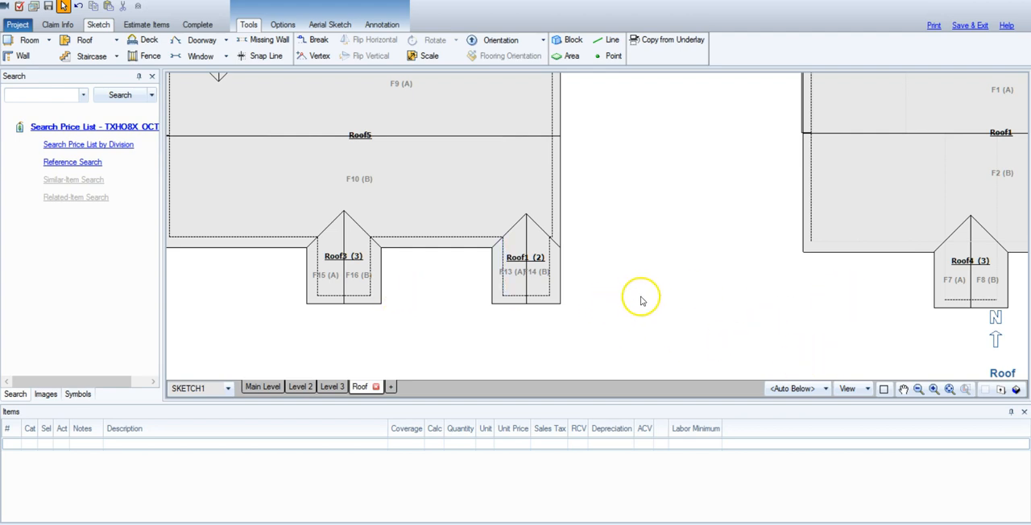
scroll(645, 296, "down", 1)
scroll(653, 300, "down", 2)
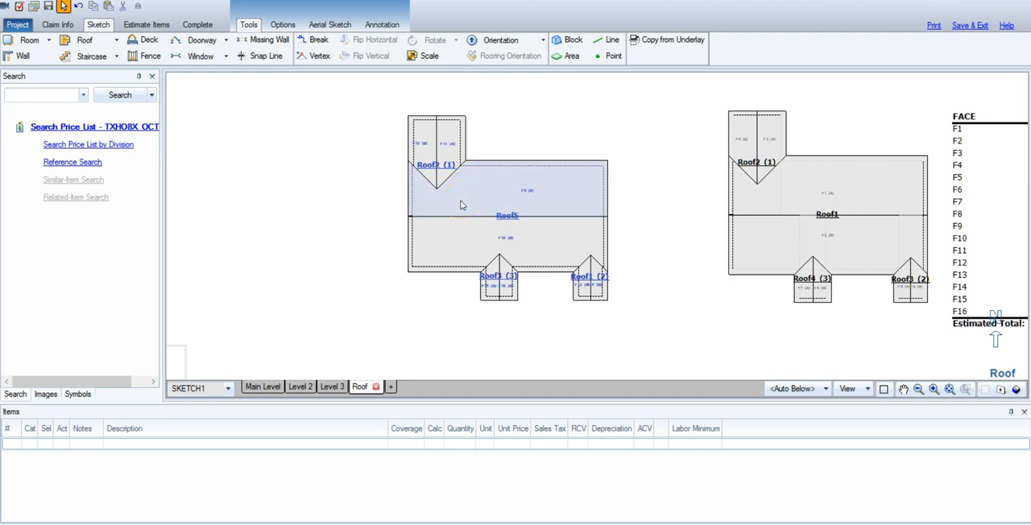
left_click(522, 210)
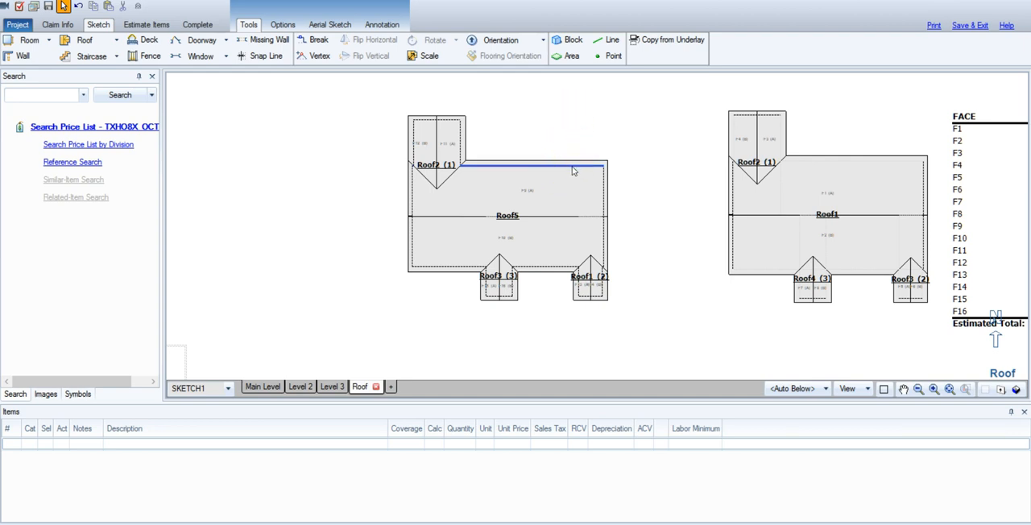
Break Roof5's north edge near the east corner and pull that segment inward to cut a notch out of the main roof.
key("b")
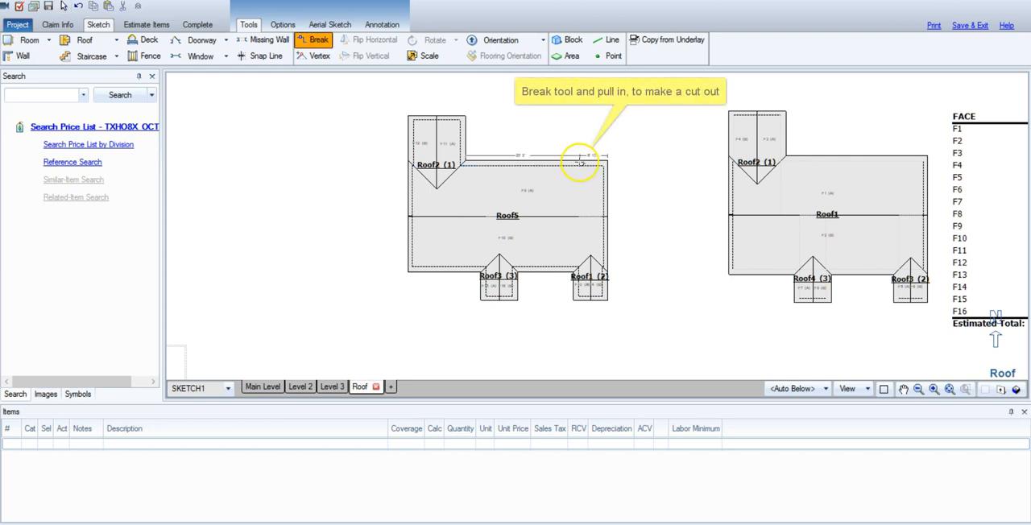
left_click(580, 163)
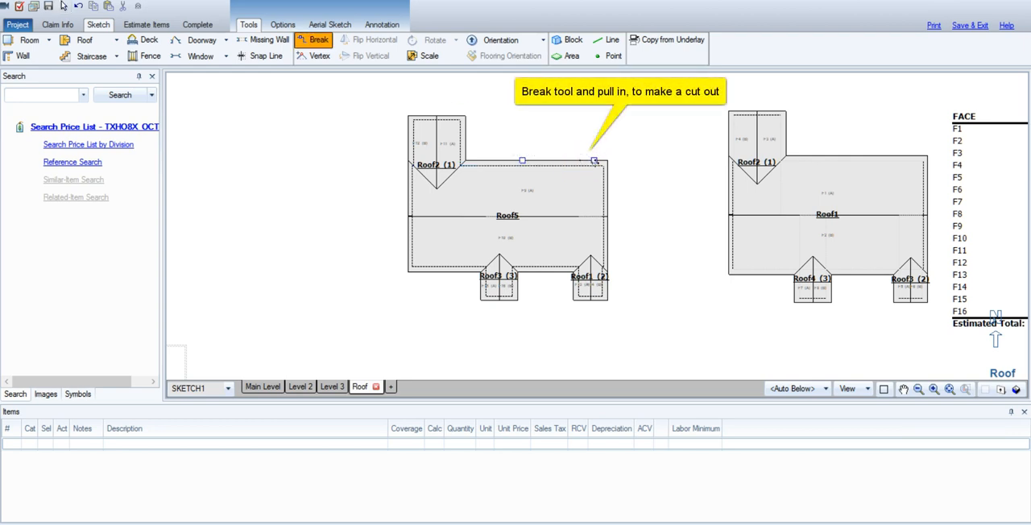
left_click_drag(594, 160, 594, 184)
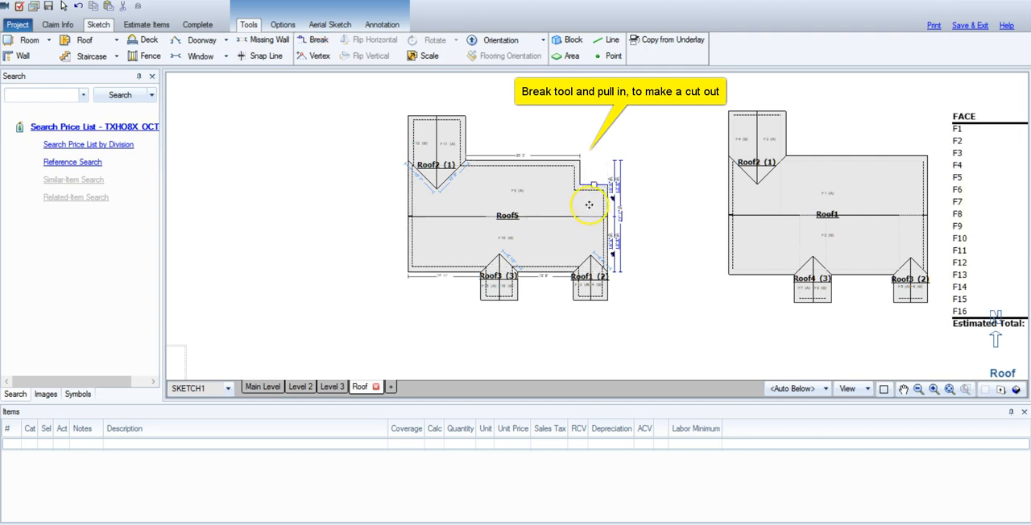
left_click(589, 205)
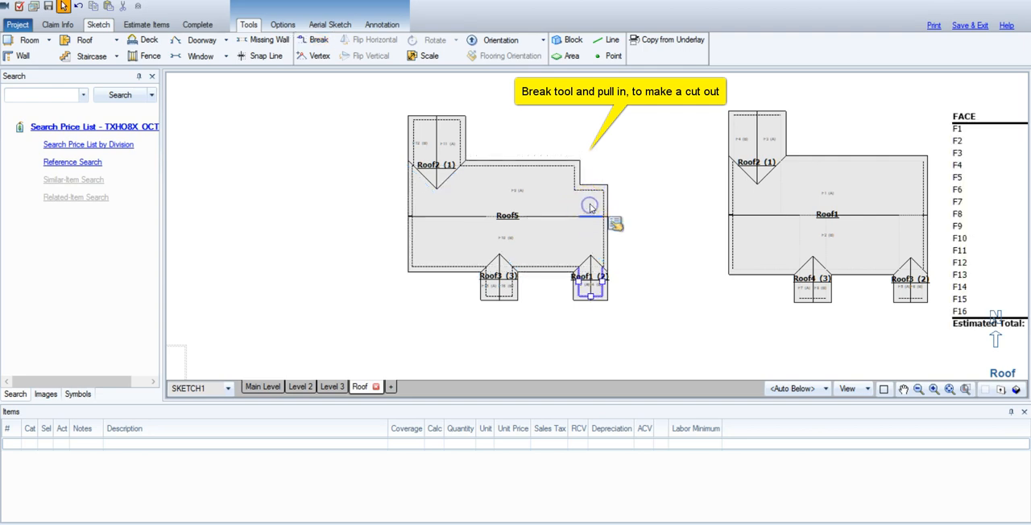
Break Roof5's south edge near the west corner and pull the corner segment inward to cut a notch.
key("b")
left_click(440, 274)
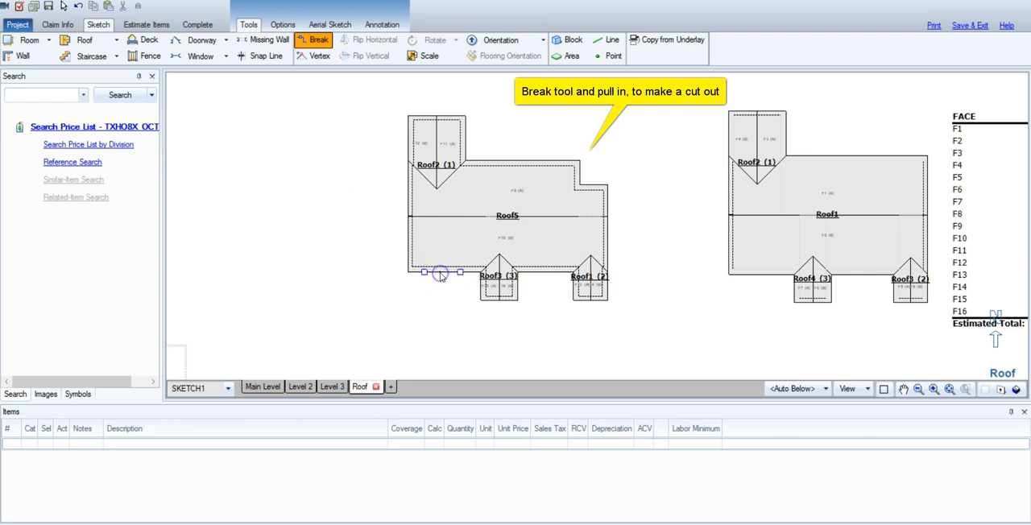
left_click_drag(426, 272, 425, 256)
left_click(485, 231)
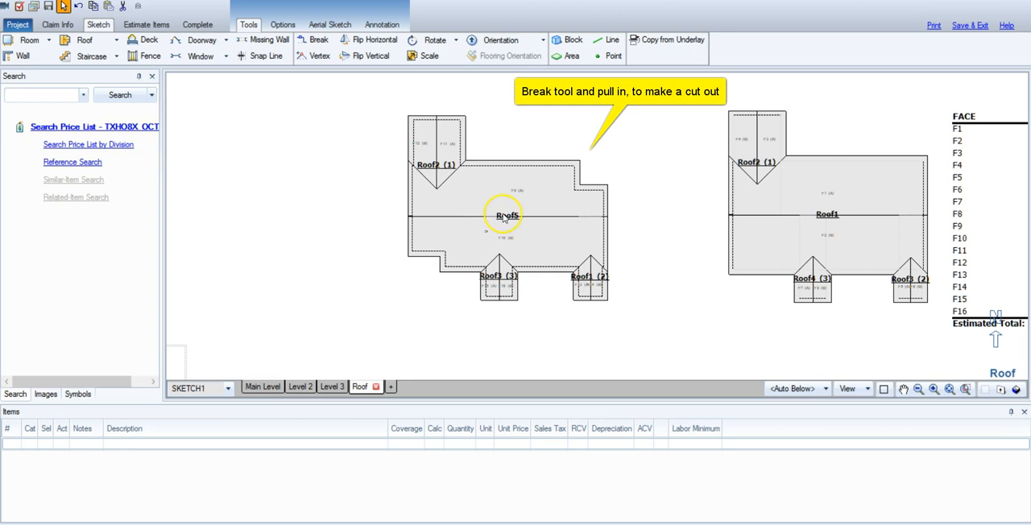
Break Roof5's north edge just east of the Roof2 gable and pull the segment east of the break inward.
left_click(503, 217)
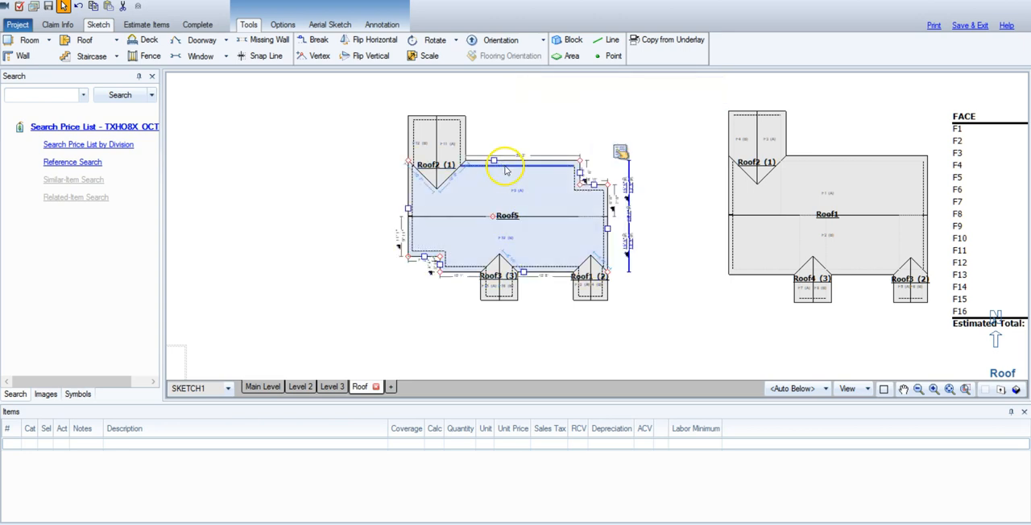
key("b")
left_click(486, 160)
left_click_drag(532, 160, 532, 171)
left_click(542, 144)
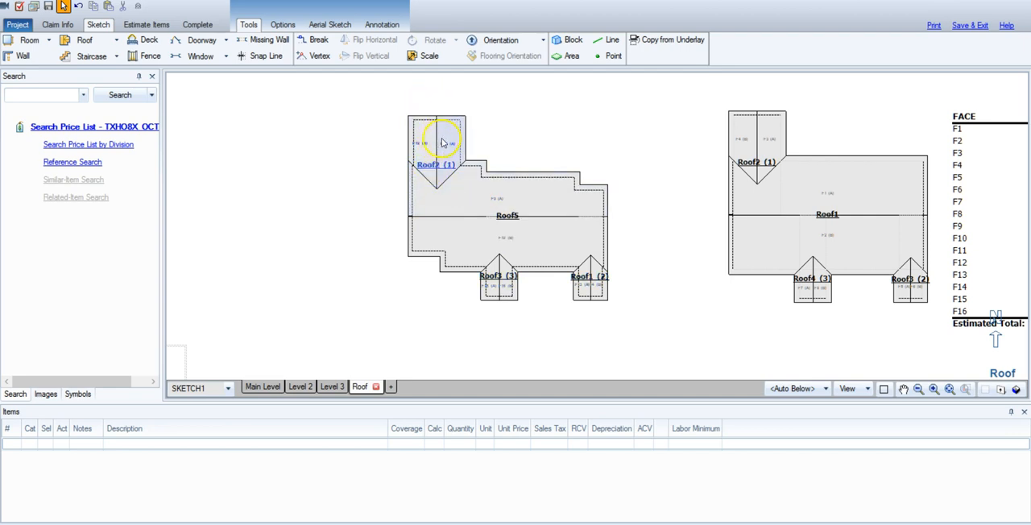
Examine the roof cut-outs in 3-D from several sides and return to the plan view.
left_click(1017, 389)
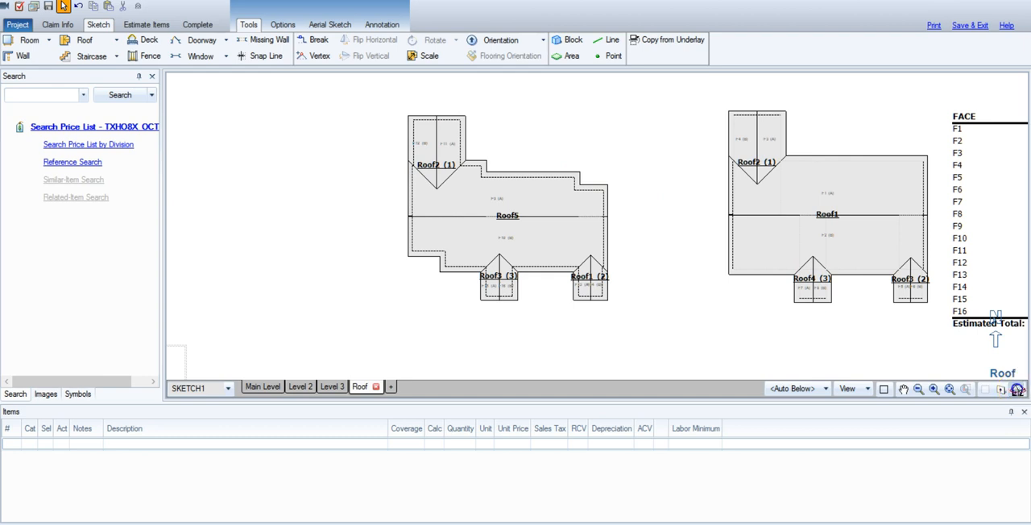
mouse_move(707, 322)
left_mouse_down()
mouse_move(623, 295)
mouse_move(523, 186)
mouse_move(410, 205)
left_mouse_up()
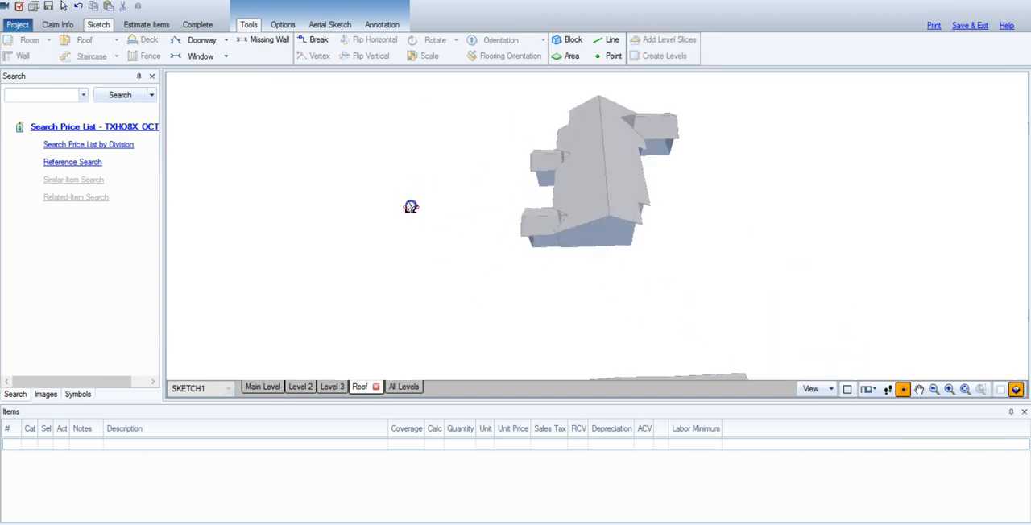
mouse_move(707, 288)
left_mouse_down()
mouse_move(484, 311)
mouse_move(715, 316)
mouse_move(534, 322)
mouse_move(654, 320)
left_mouse_up()
left_click_drag(778, 265, 463, 120)
left_click_drag(587, 318, 825, 370)
left_click(1003, 390)
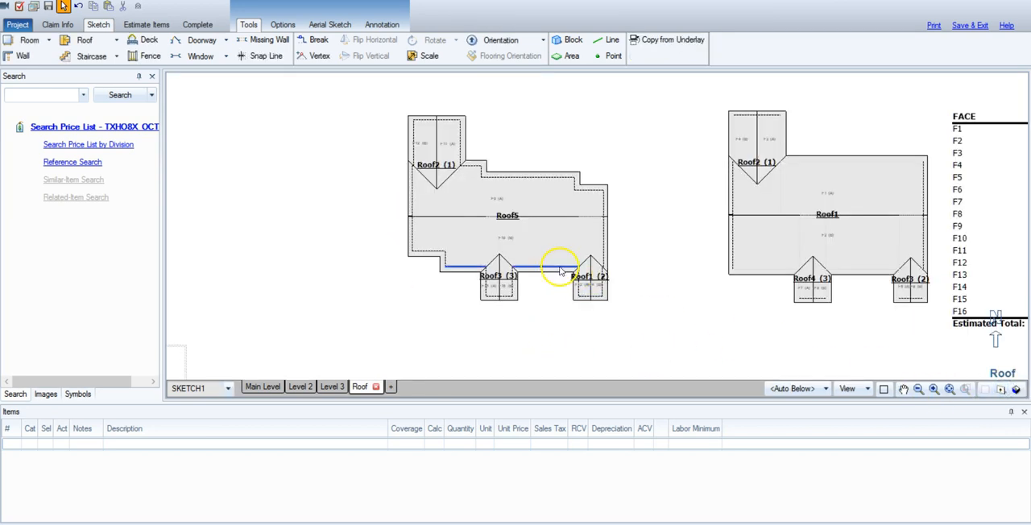
left_click(481, 192)
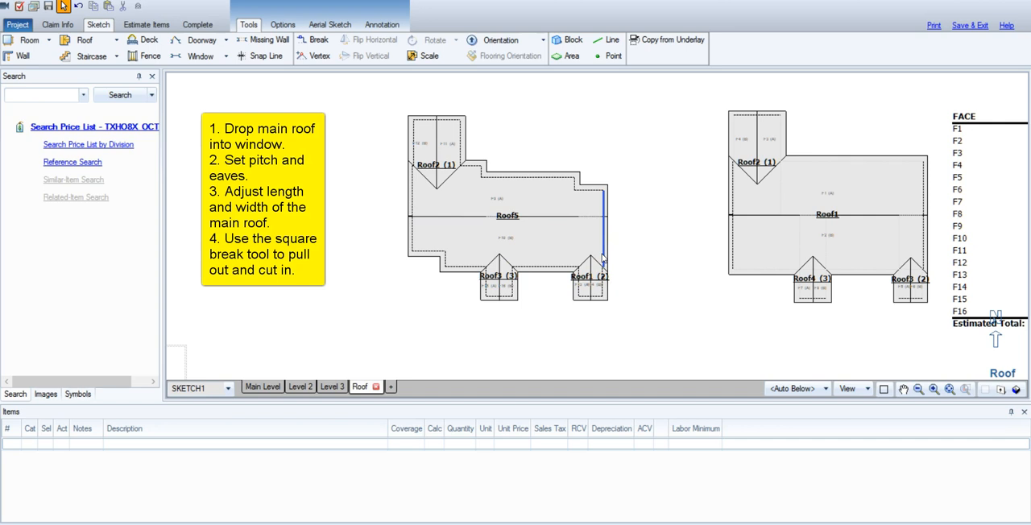
left_click(319, 267)
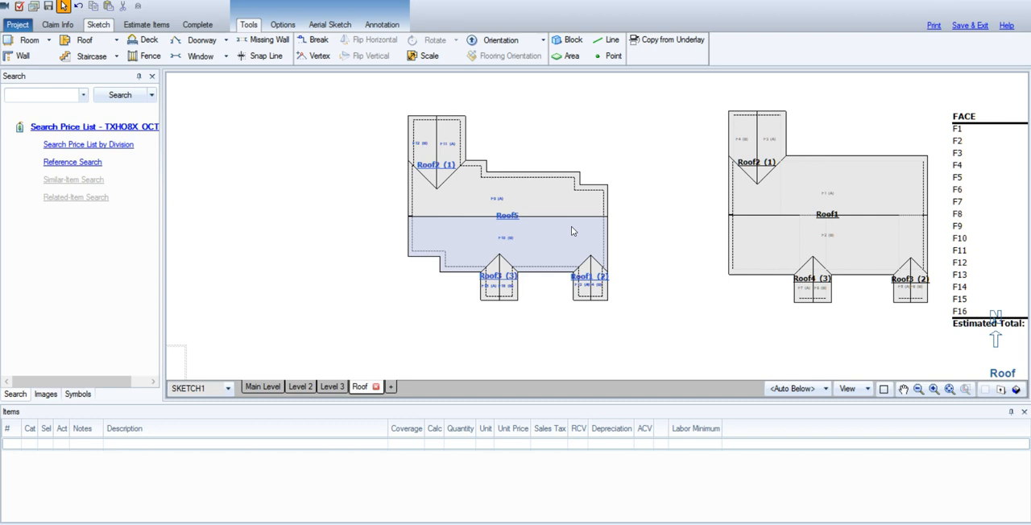
Change the roof type of the new northwest gable, Roof2, to Hip in its properties.
left_click(447, 145)
left_click(443, 144)
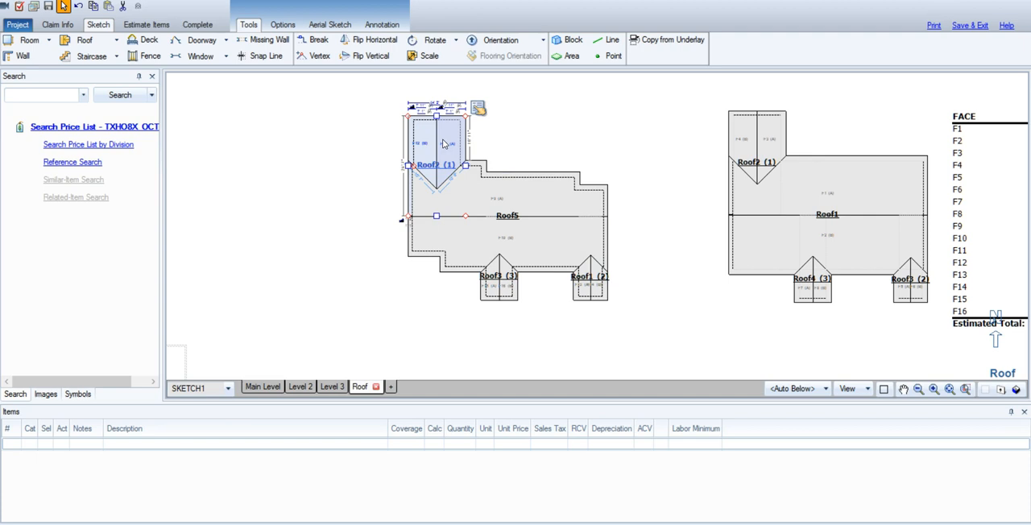
left_click(516, 194)
left_click(550, 229)
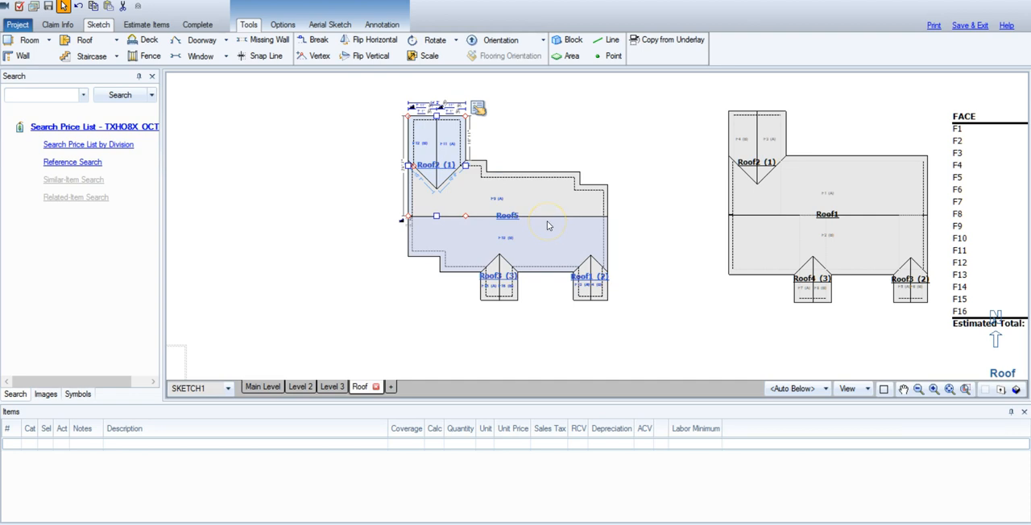
left_click(438, 148)
left_click(444, 132)
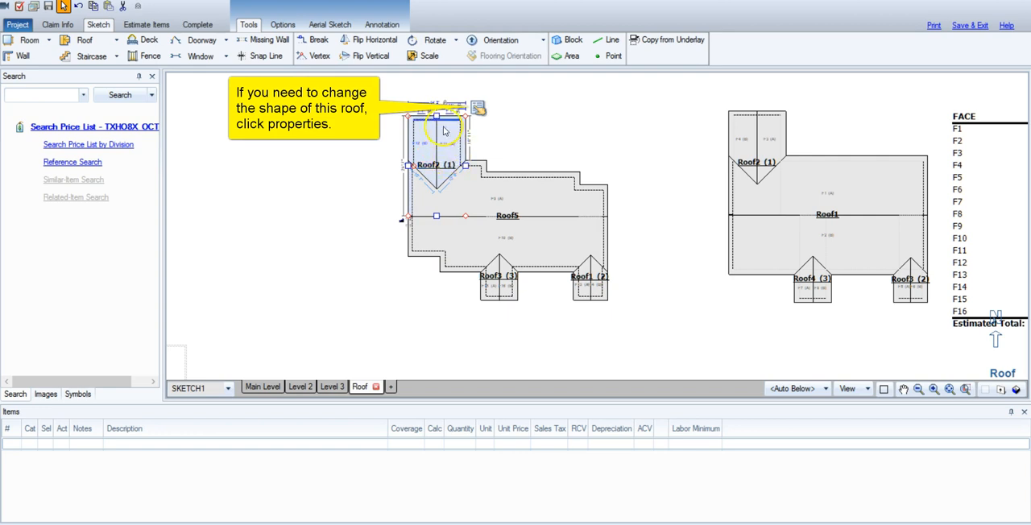
left_click(478, 109)
left_click(478, 109)
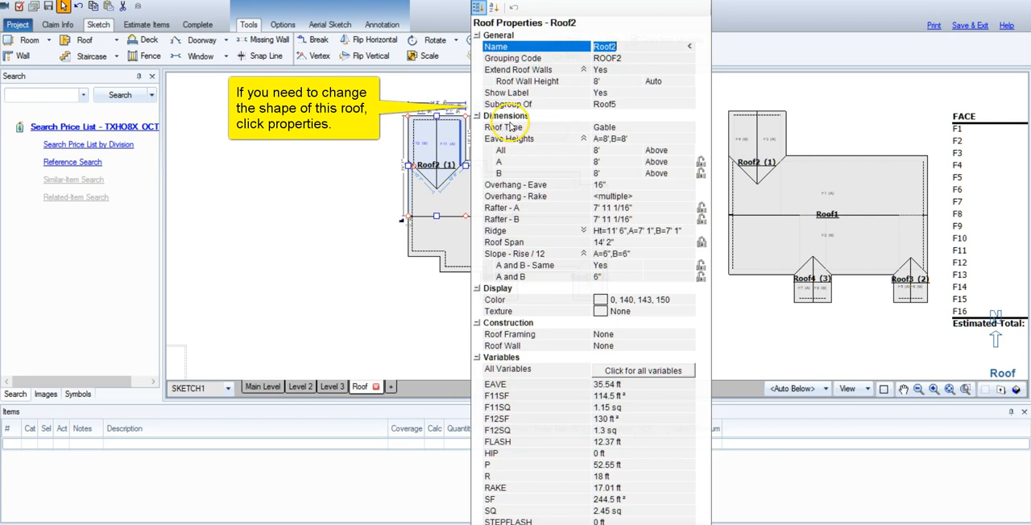
left_click(606, 137)
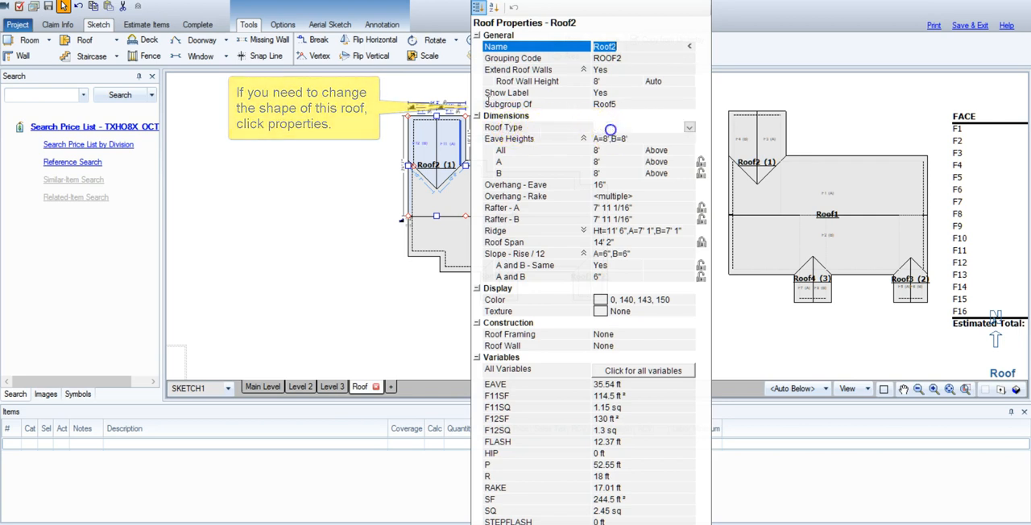
left_click(688, 126)
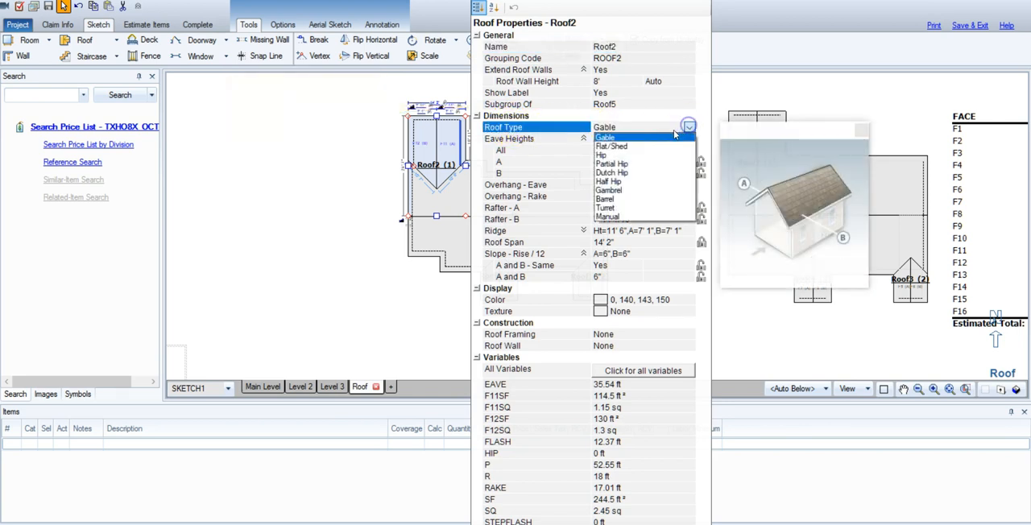
left_click(614, 138)
left_click(357, 153)
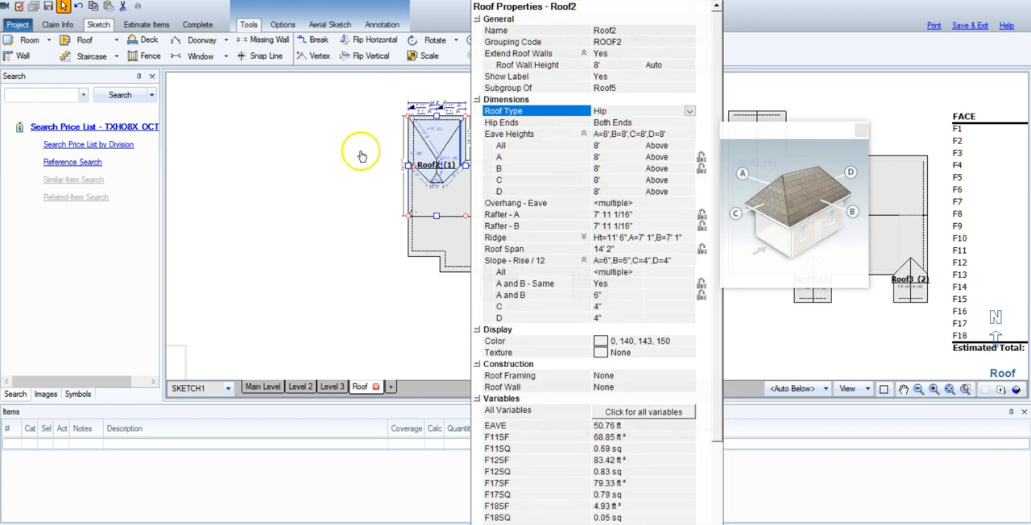
Extend Roof2's south end further into the main roof, past Roof5's ridge line.
left_click(435, 171)
left_click(346, 127)
left_click(436, 216)
left_click_drag(436, 216, 437, 226)
left_click(436, 227)
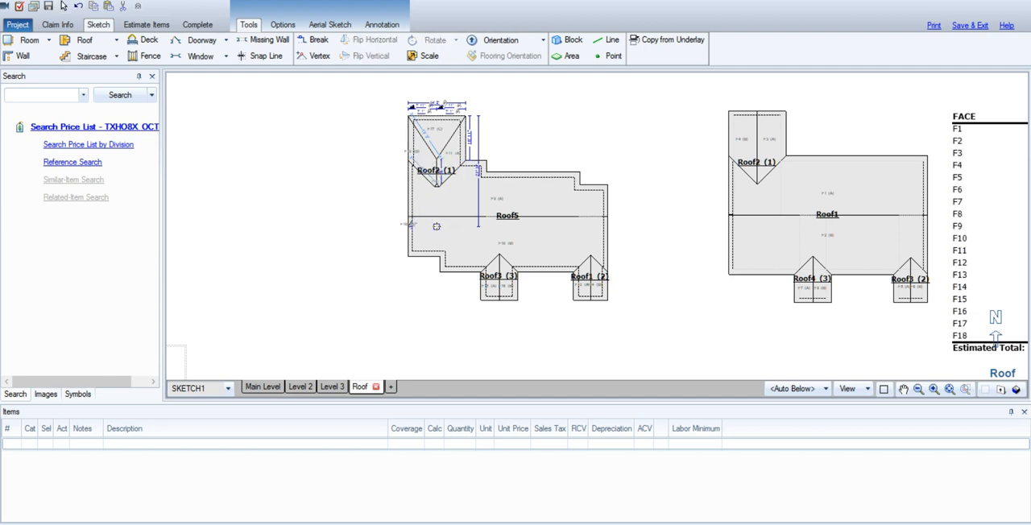
left_click_drag(437, 226, 436, 229)
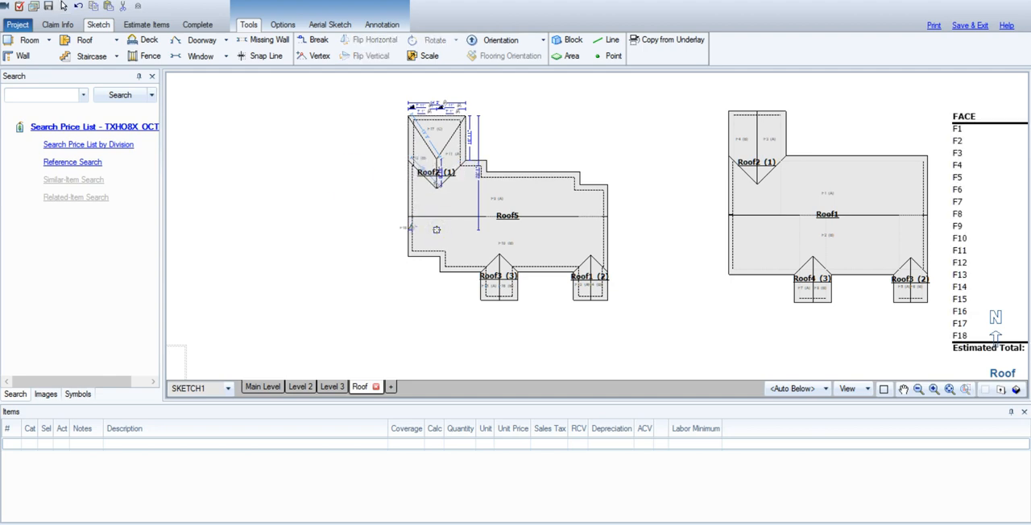
left_click(534, 120)
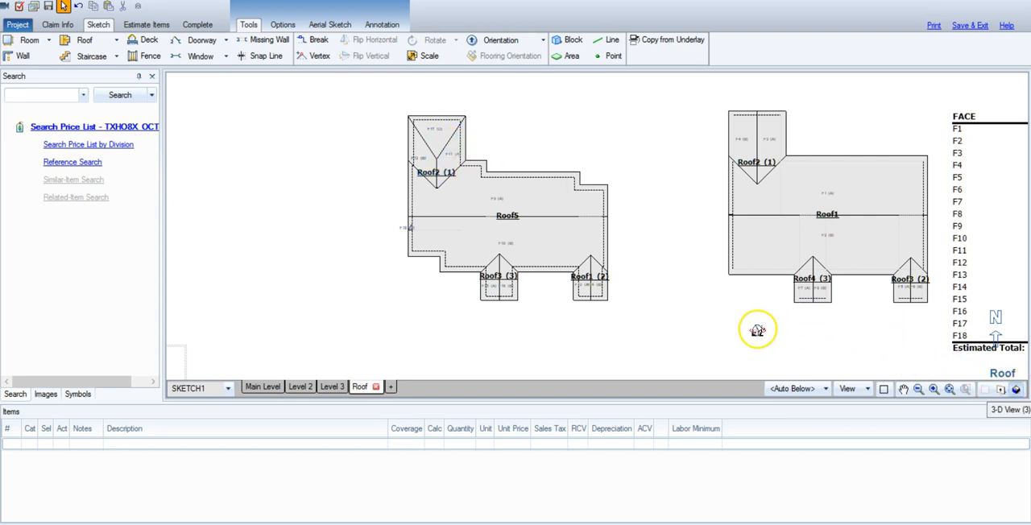
Inspect the northwest hip section in 3-D where it joins the main roof, and return to the plan view.
key("3")
mouse_move(668, 311)
left_mouse_down()
mouse_move(470, 242)
mouse_move(424, 173)
left_mouse_up()
left_click_drag(712, 283, 738, 307)
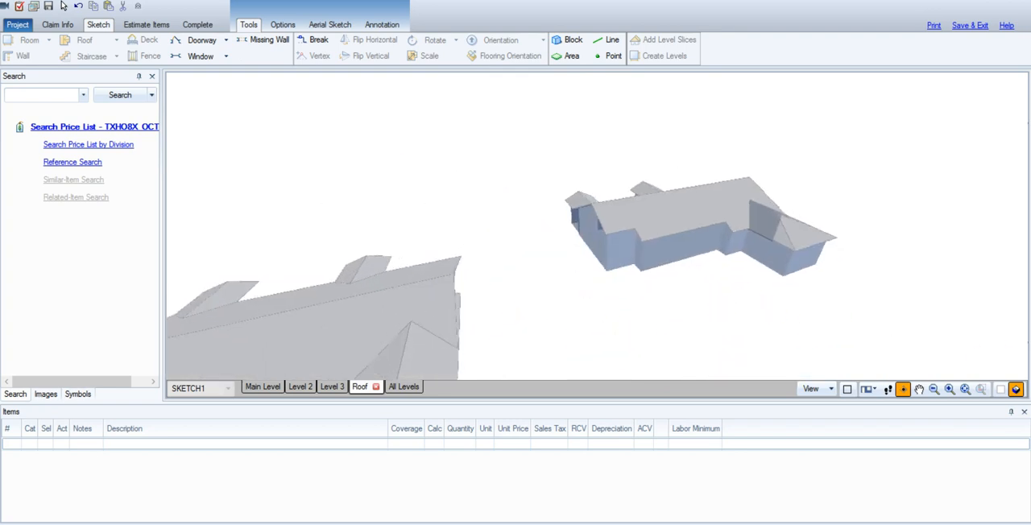
left_click(1016, 390)
left_click(998, 391)
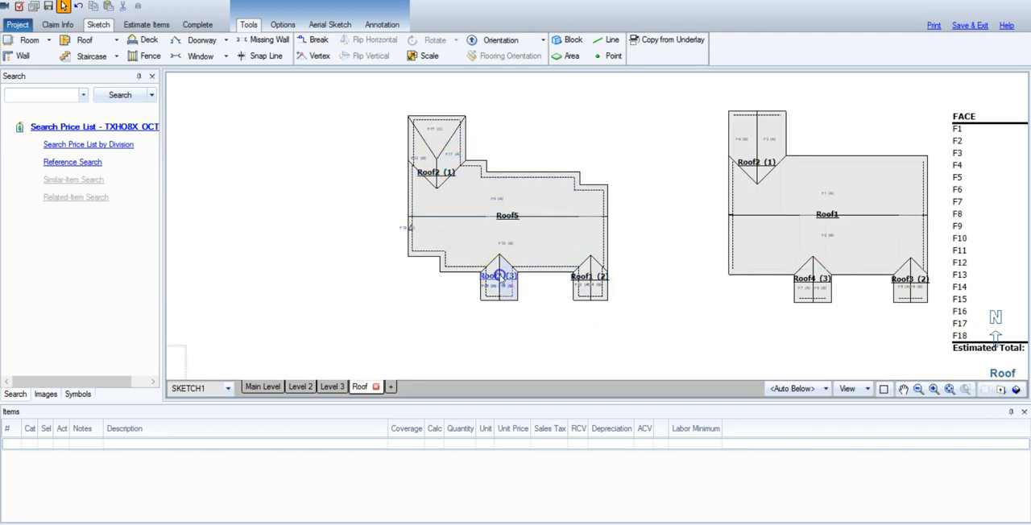
Change the roof type of the middle south gable, Roof3, to Turret and shift the turret slightly south.
left_click(500, 276)
left_click(532, 209)
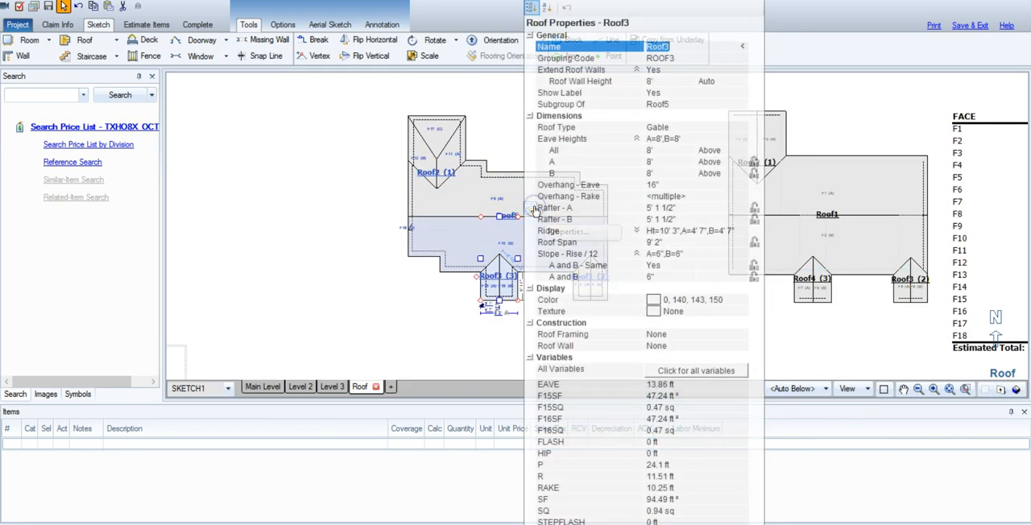
left_click(665, 129)
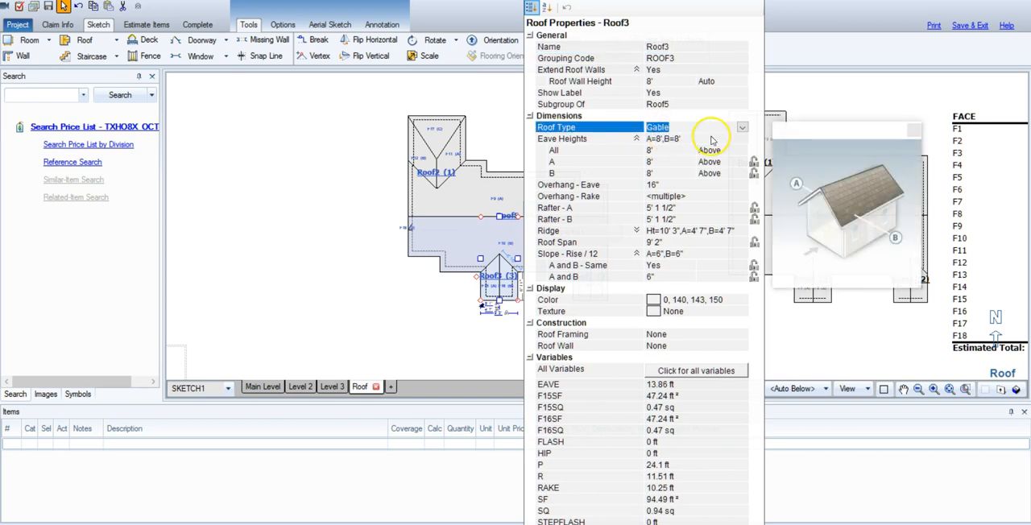
left_click(742, 127)
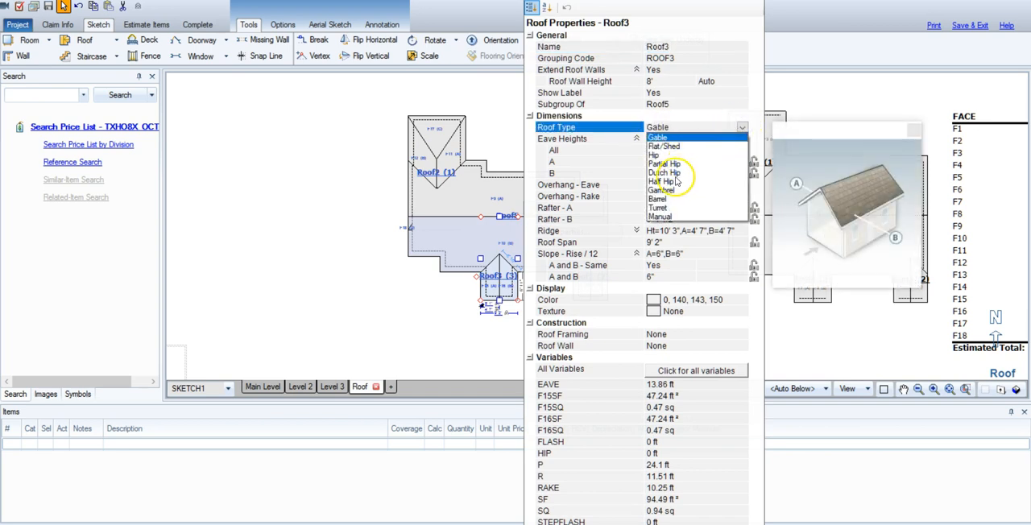
left_click(666, 210)
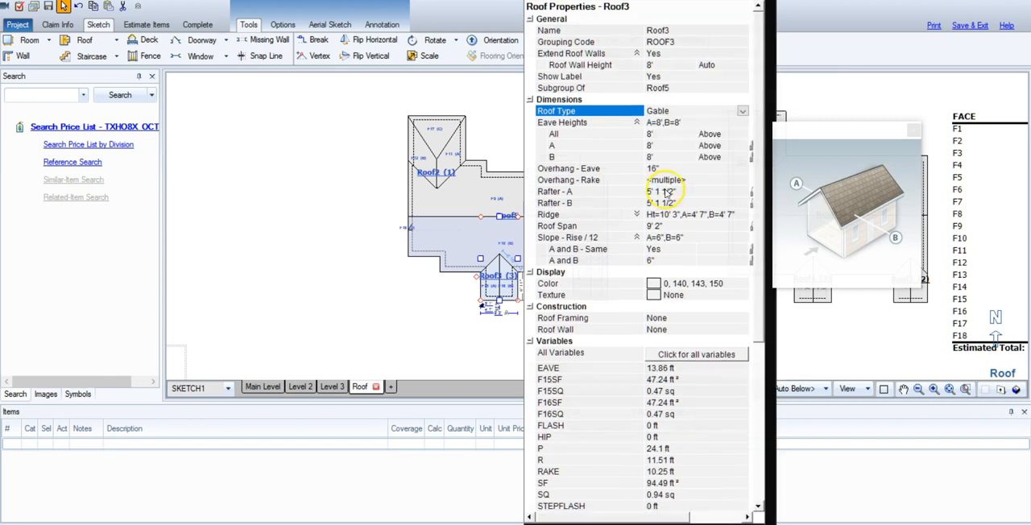
left_click(472, 341)
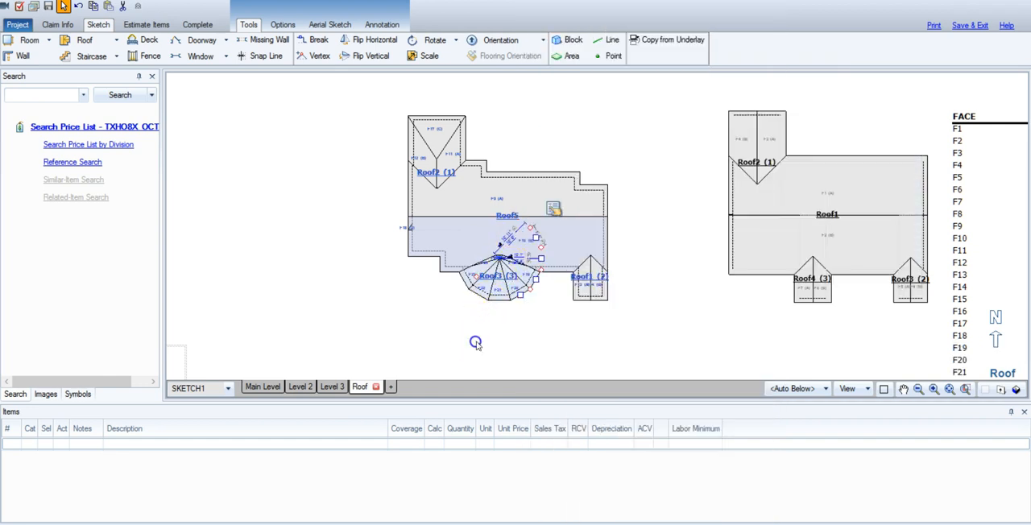
left_click(497, 275)
left_click_drag(482, 279, 481, 285)
View the south turret in 3-D and return to the plan view.
left_click(1018, 390)
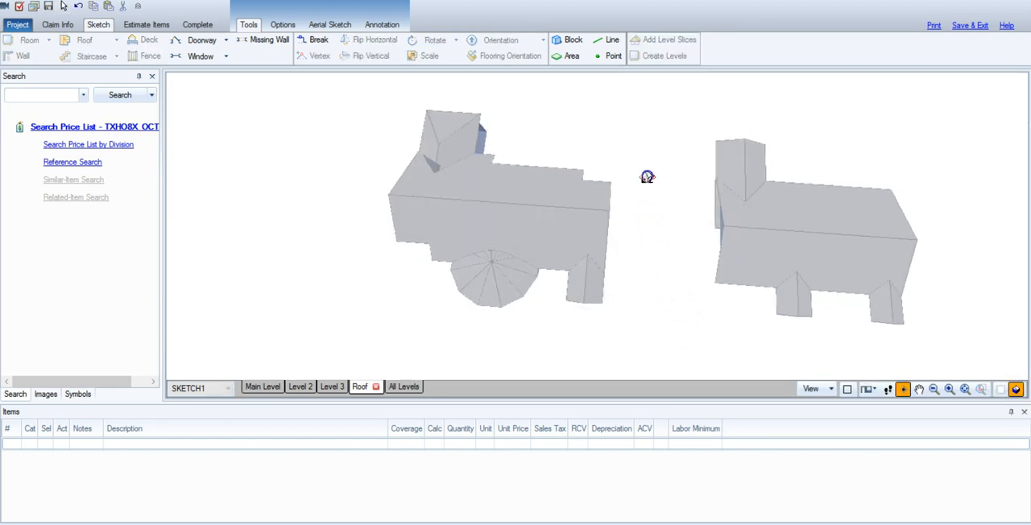
left_click_drag(559, 205, 697, 274)
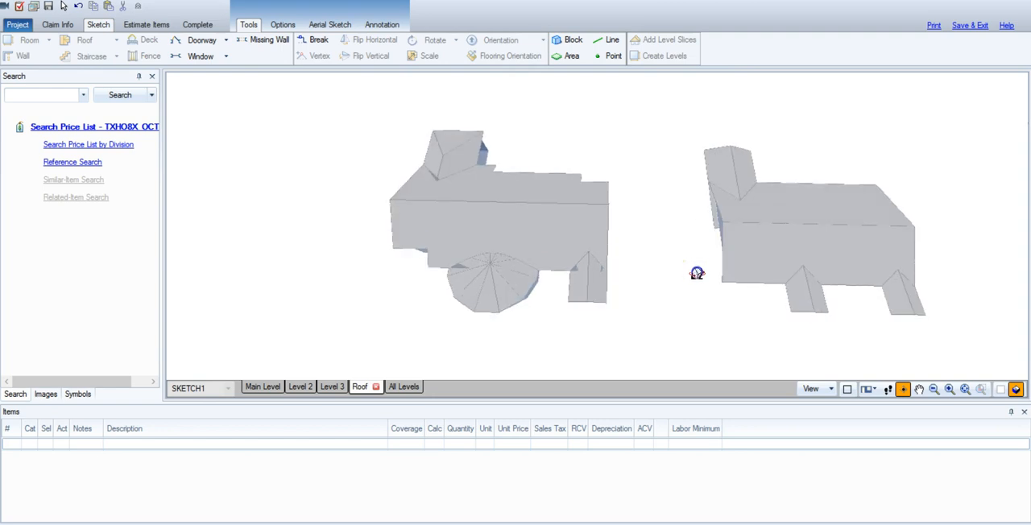
left_click(1005, 391)
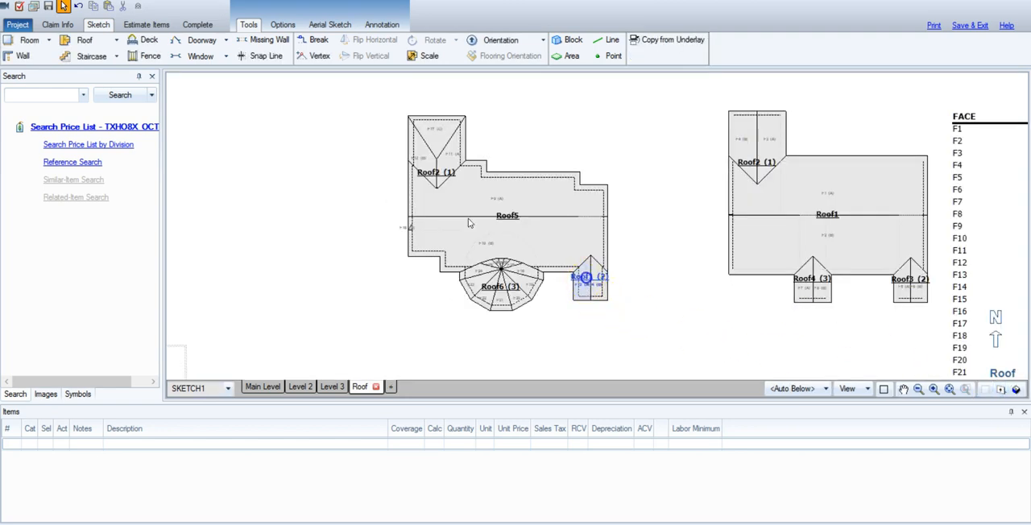
Change the roof type of the new southeast gable, Roof1, to Dutch Hip in its properties.
left_click(589, 215)
right_click(621, 215)
left_click(625, 231)
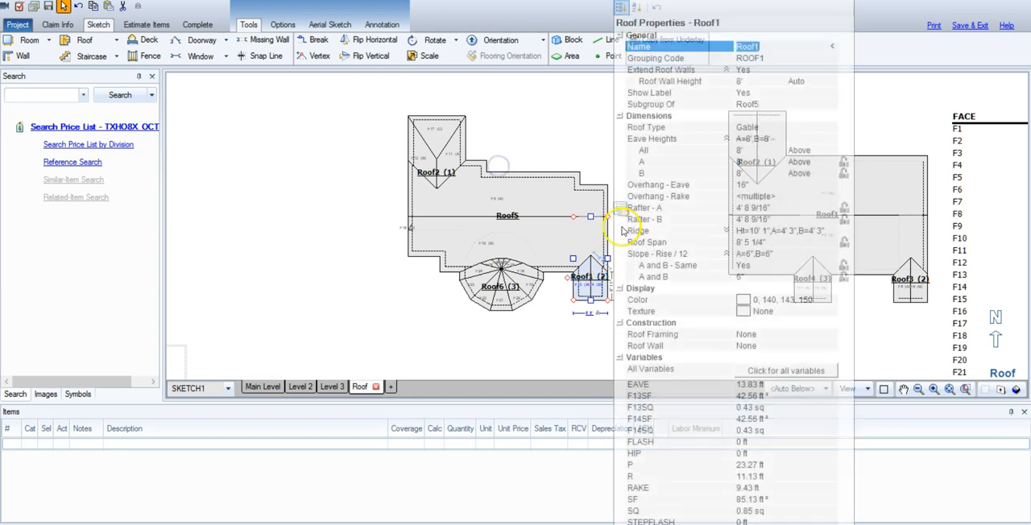
left_click(750, 127)
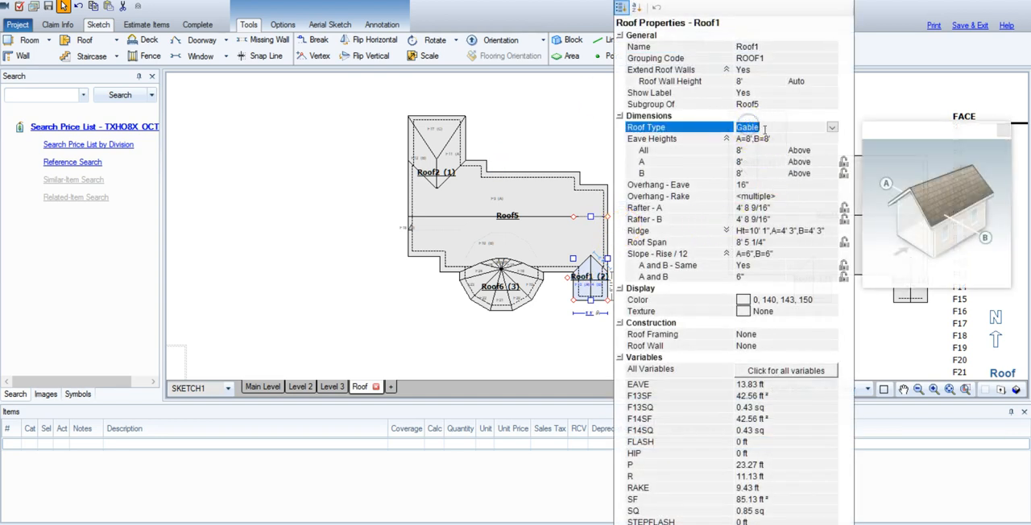
left_click(832, 129)
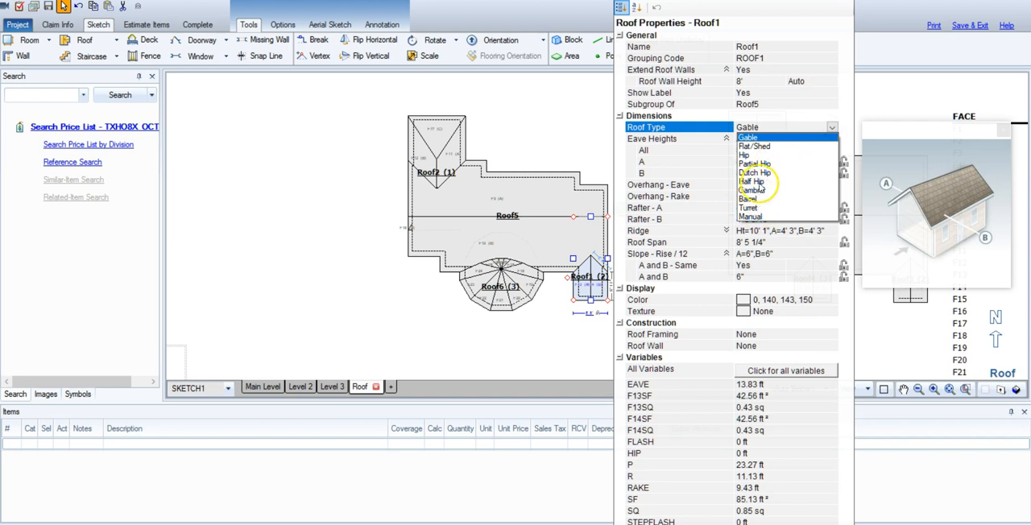
left_click(768, 170)
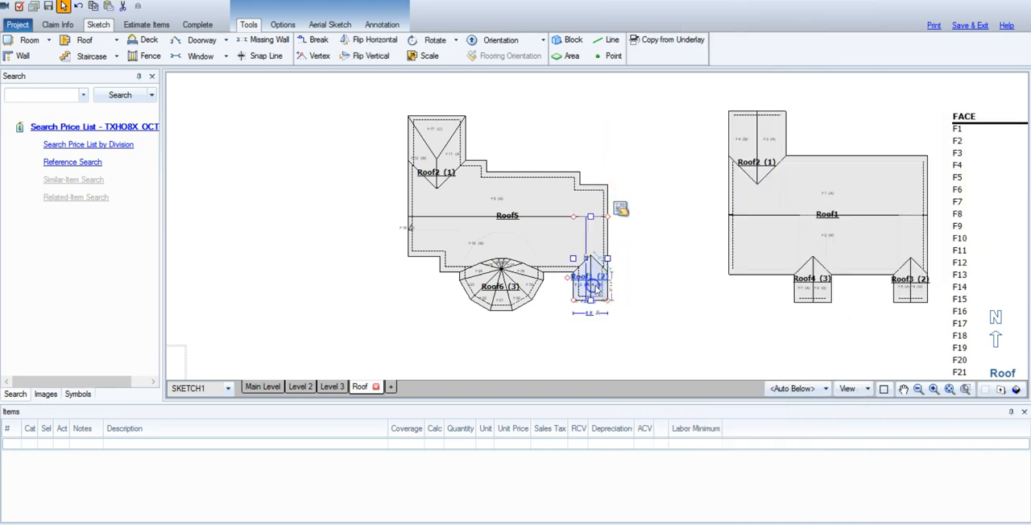
Examine the reshaped southeast roof section up close in 3-D.
left_click(1017, 390)
mouse_move(783, 340)
left_mouse_down()
mouse_move(603, 148)
mouse_move(638, 93)
left_mouse_up()
left_click_drag(612, 276, 718, 277)
scroll(589, 258, "up", 1)
scroll(590, 260, "up", 3)
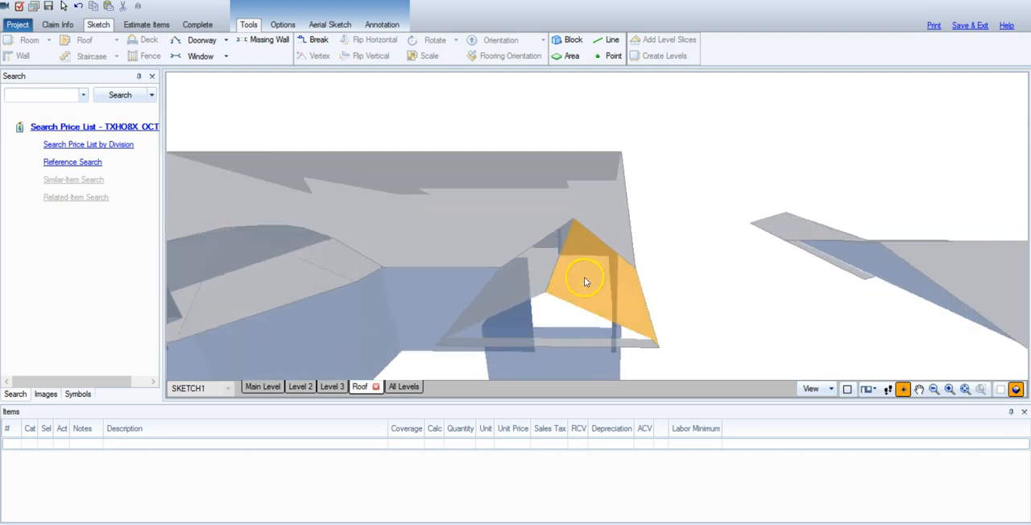
left_click_drag(685, 337, 692, 350)
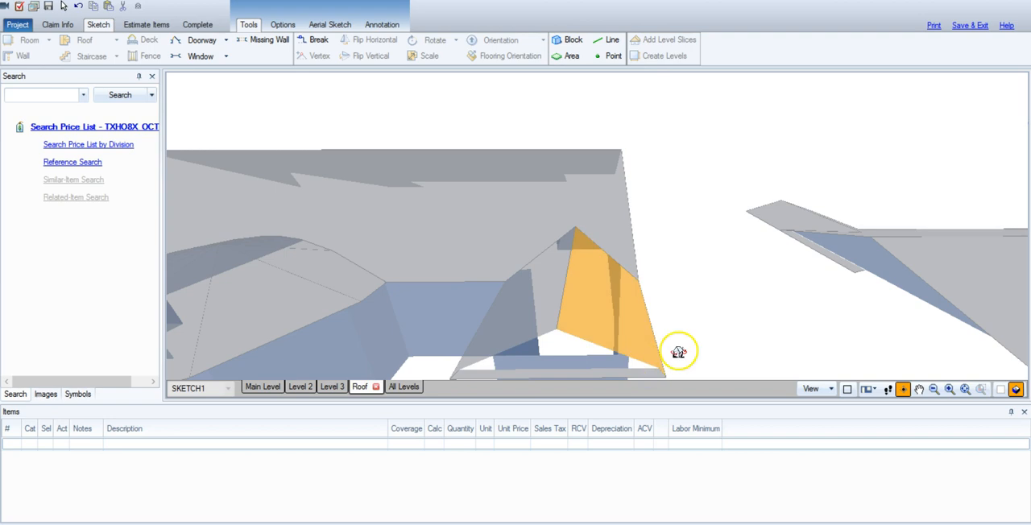
View the whole modified house in 3-D from several angles and return to the plan view.
scroll(660, 351, "down", 5)
left_click_drag(488, 295, 626, 295)
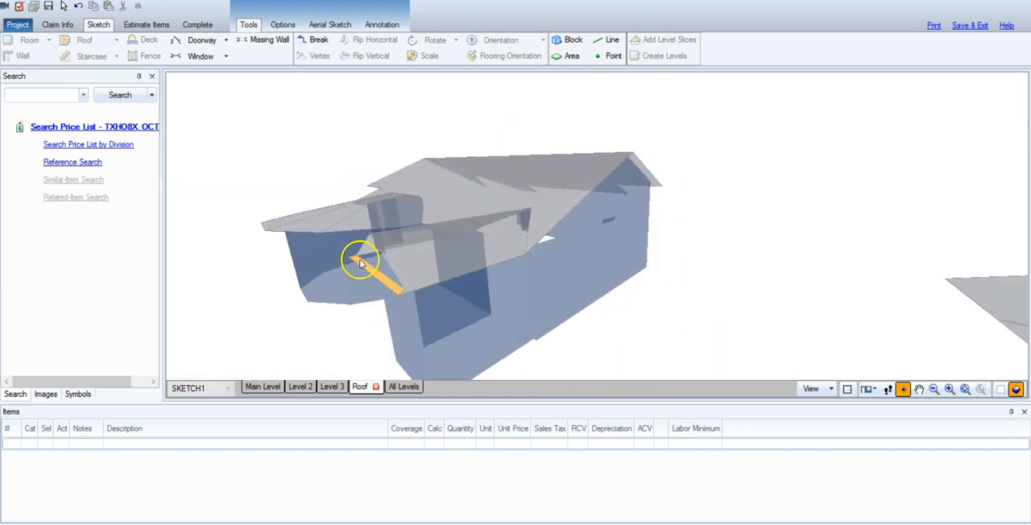
left_click_drag(717, 308, 803, 311)
left_click(1017, 389)
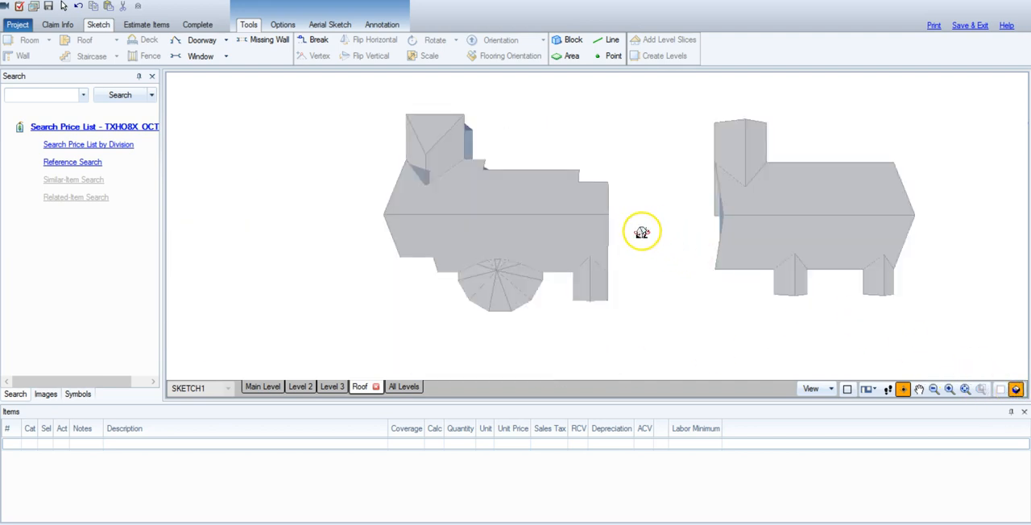
left_click(1007, 391)
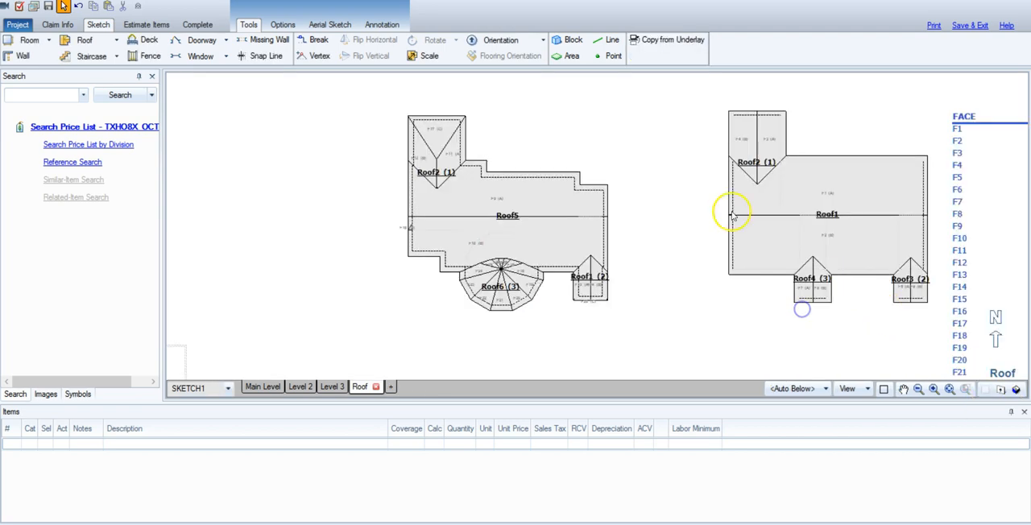
left_click(529, 179)
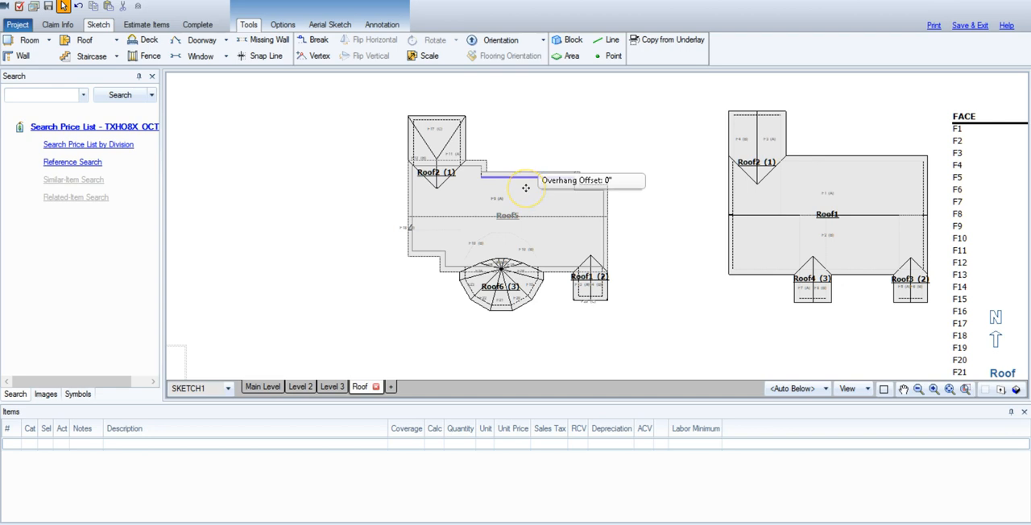
left_click(842, 198)
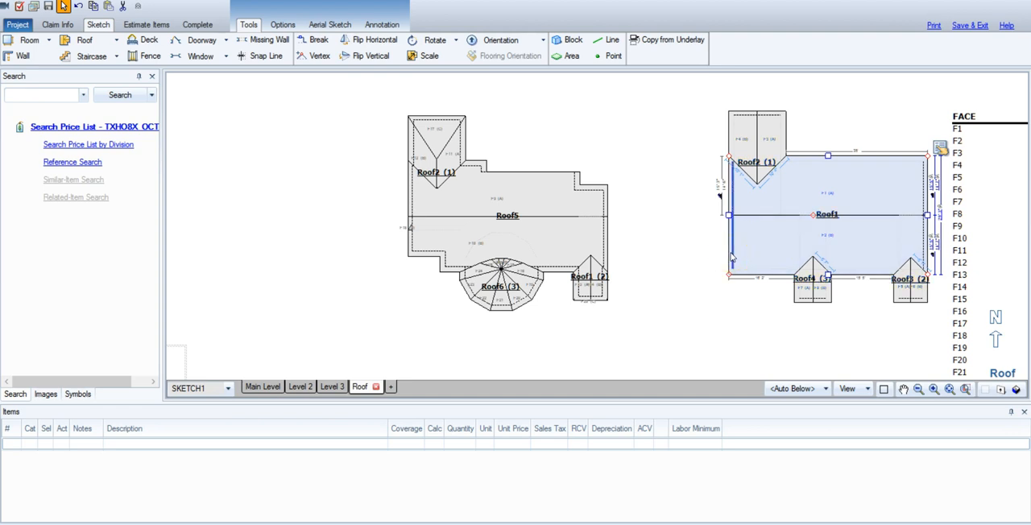
left_click(549, 200)
left_click(559, 230)
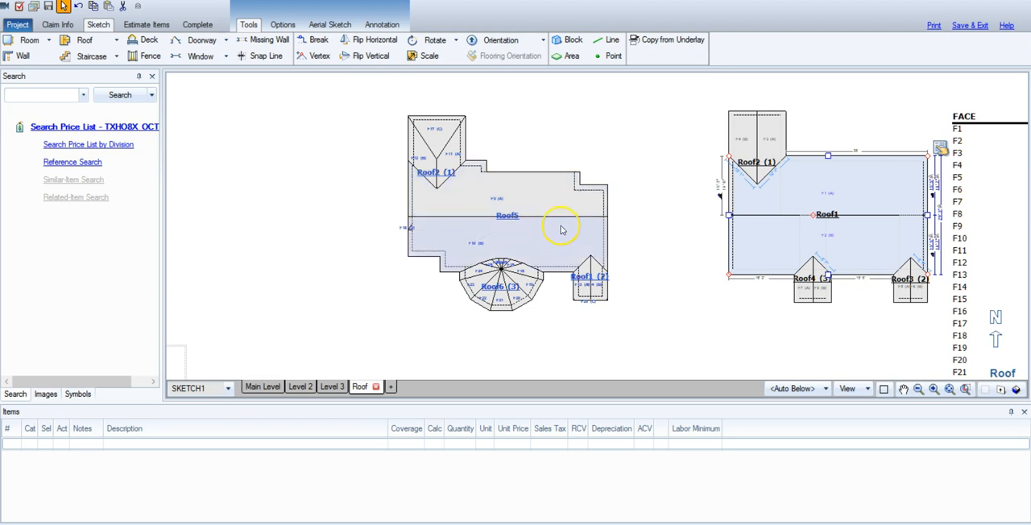